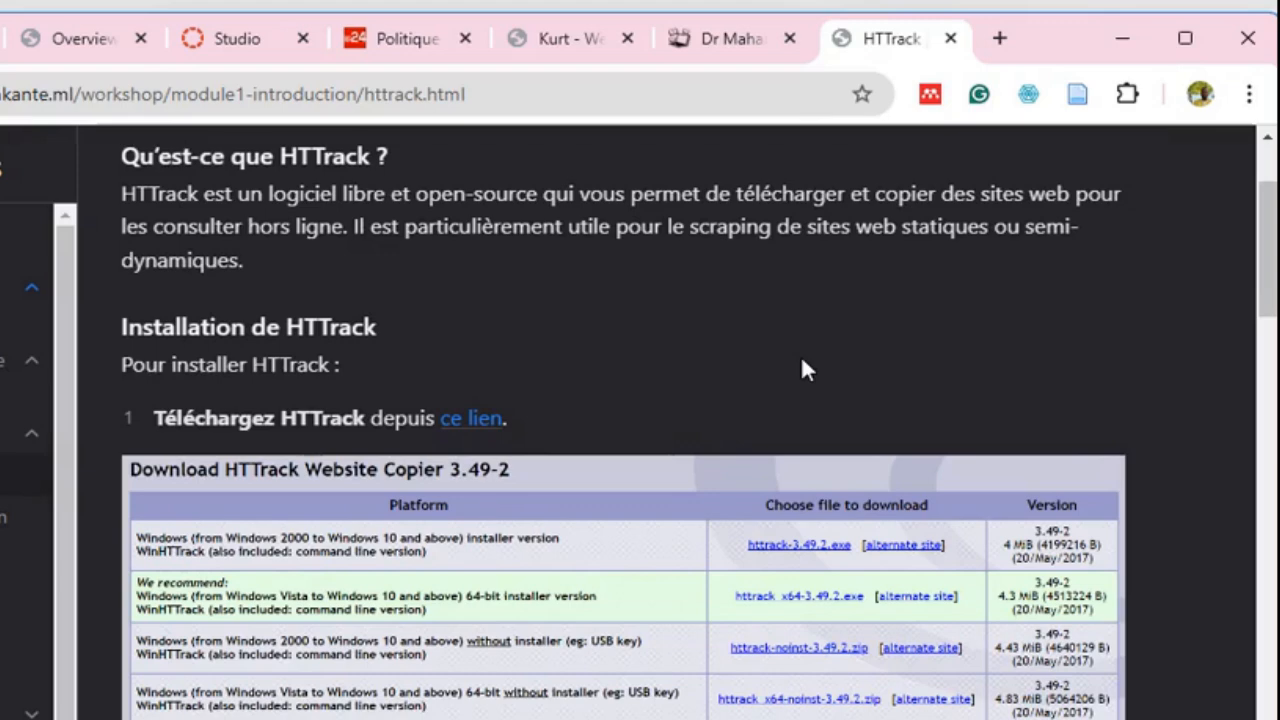
# - Read through the HTTrack download, installation and usage instructions on the workshop page
pyautogui.scroll(-1, 806, 370)
pyautogui.click(818, 305)
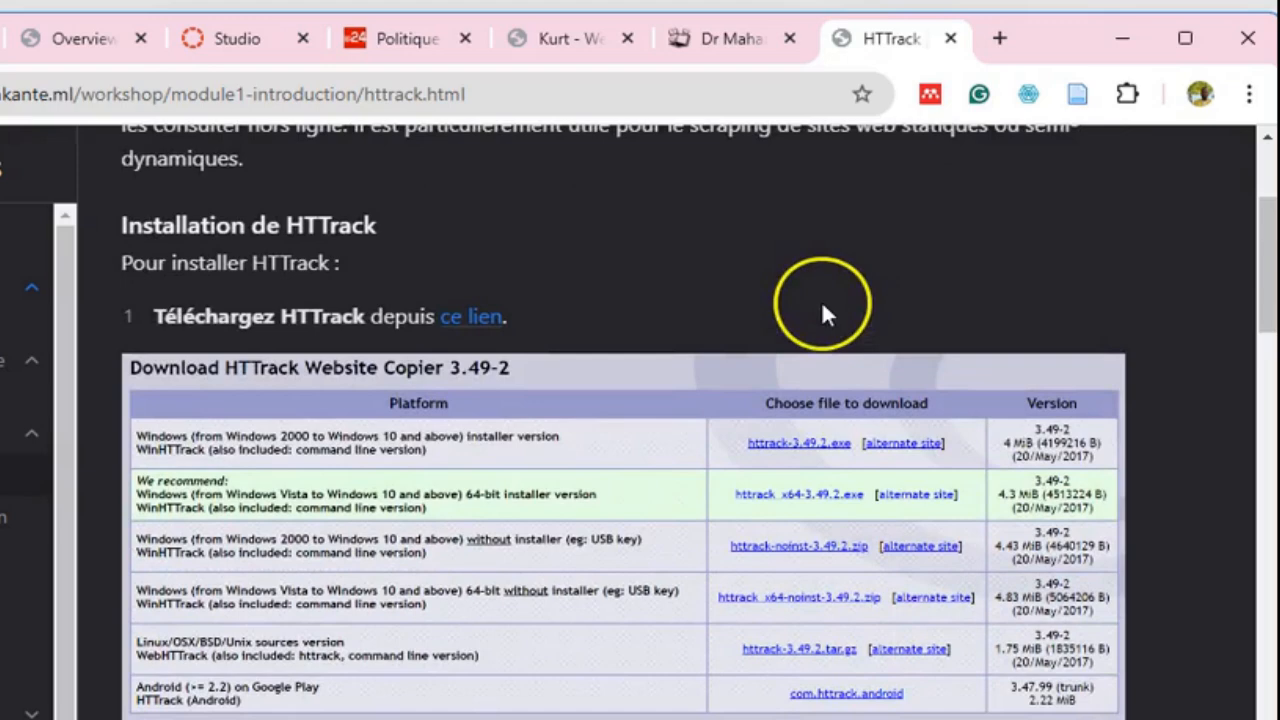
pyautogui.scroll(-1, 716, 318)
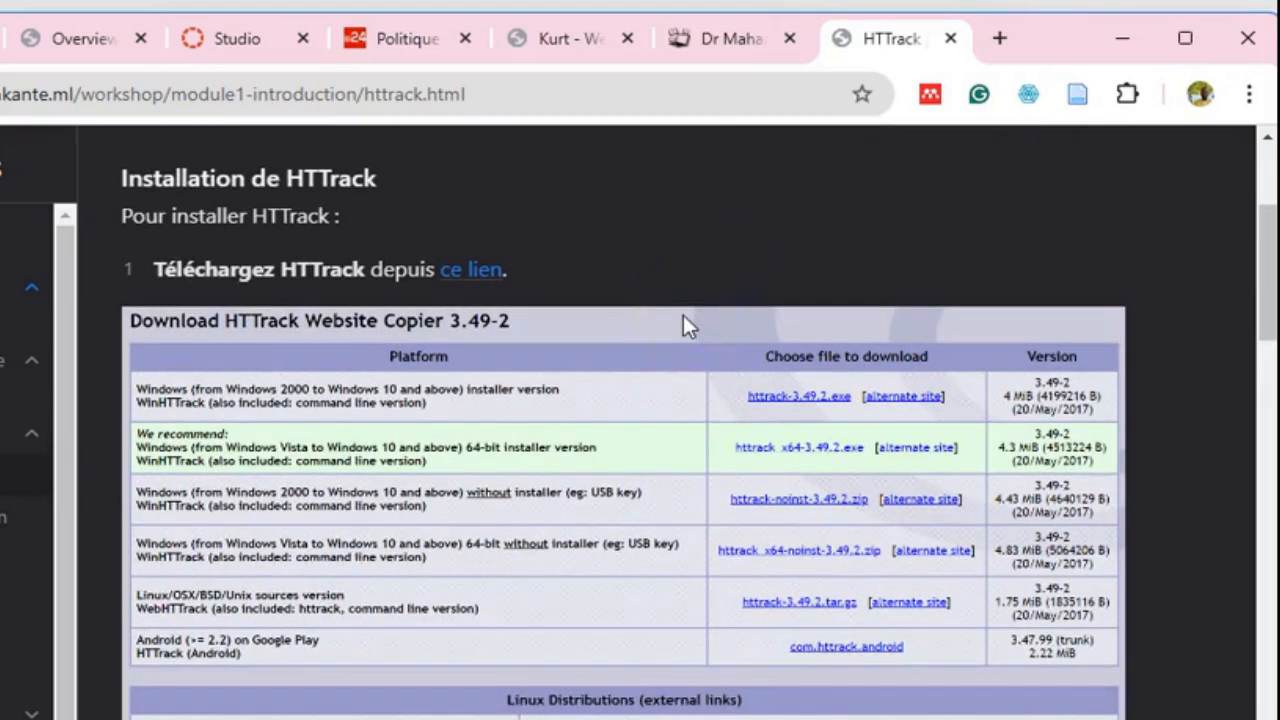
pyautogui.scroll(-1, 620, 335)
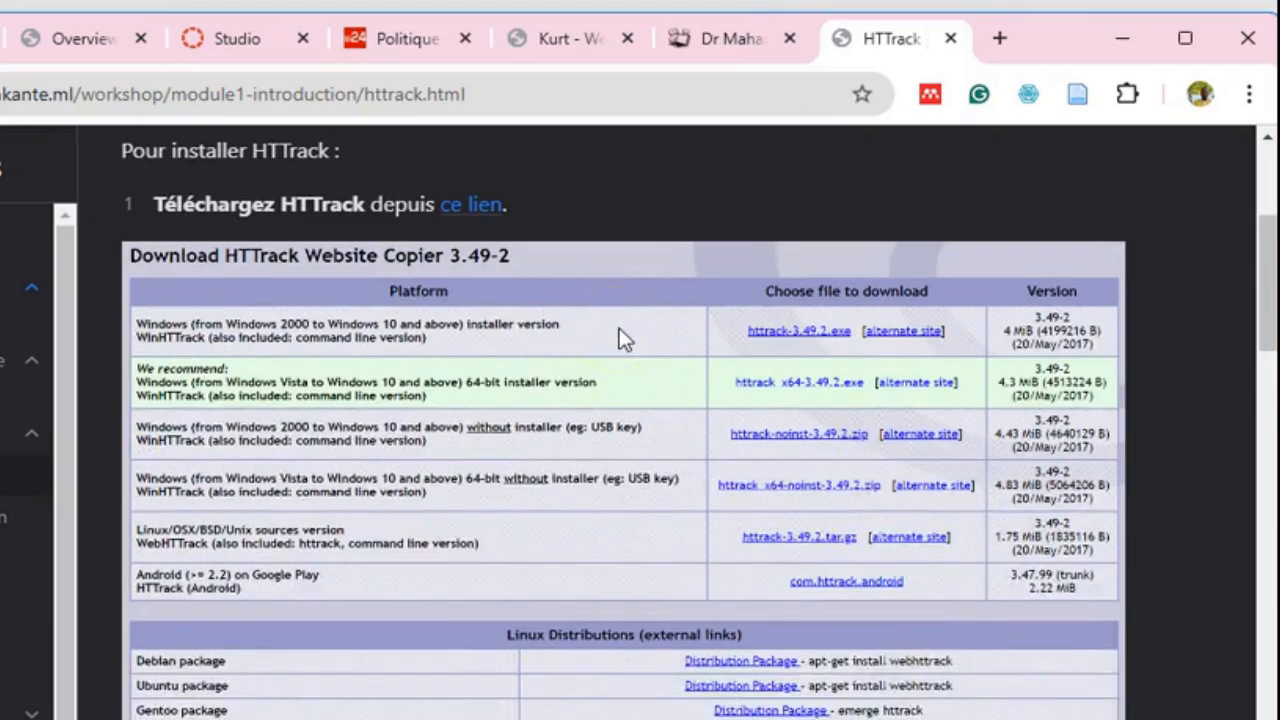
pyautogui.scroll(-1, 618, 330)
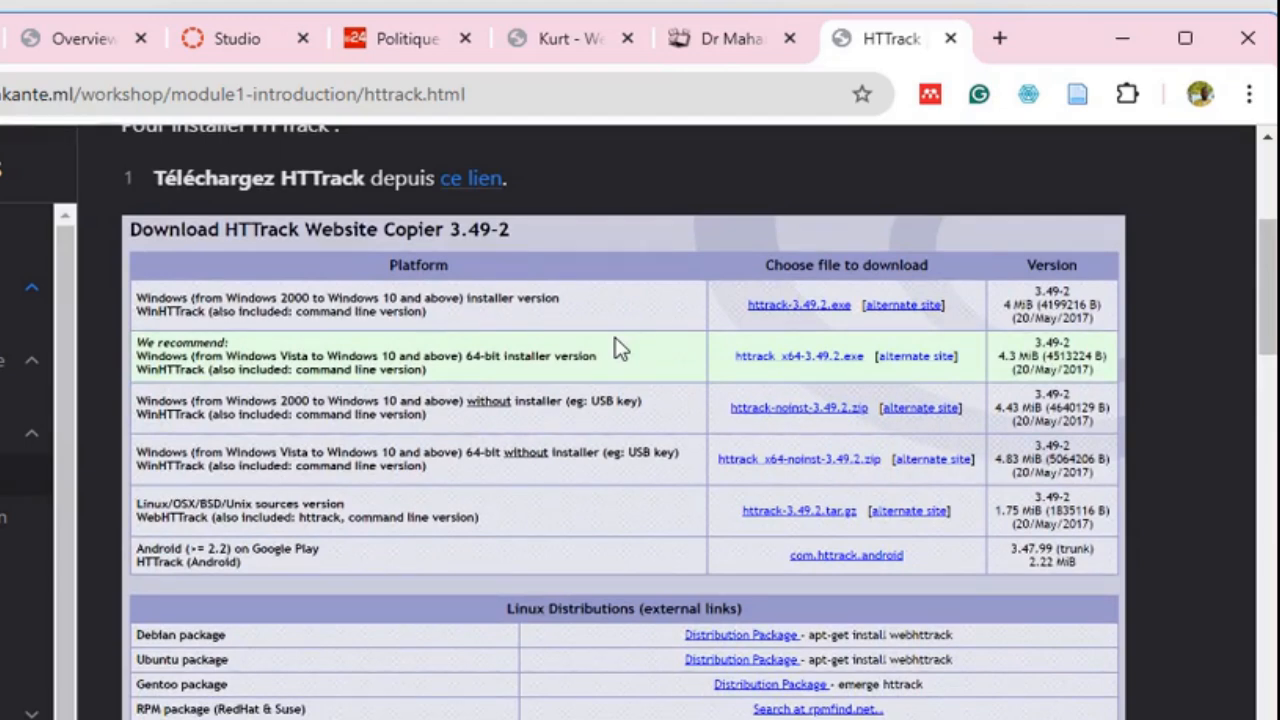
pyautogui.scroll(-1, 617, 348)
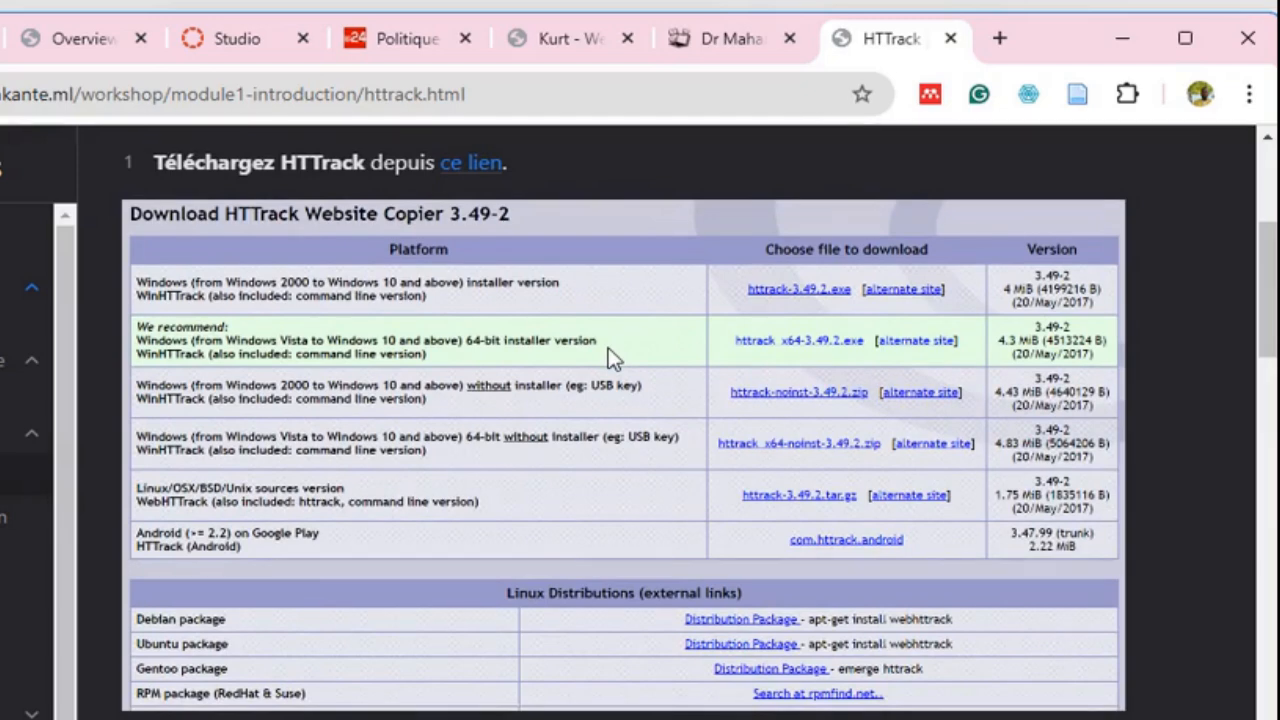
pyautogui.scroll(-3, 608, 348)
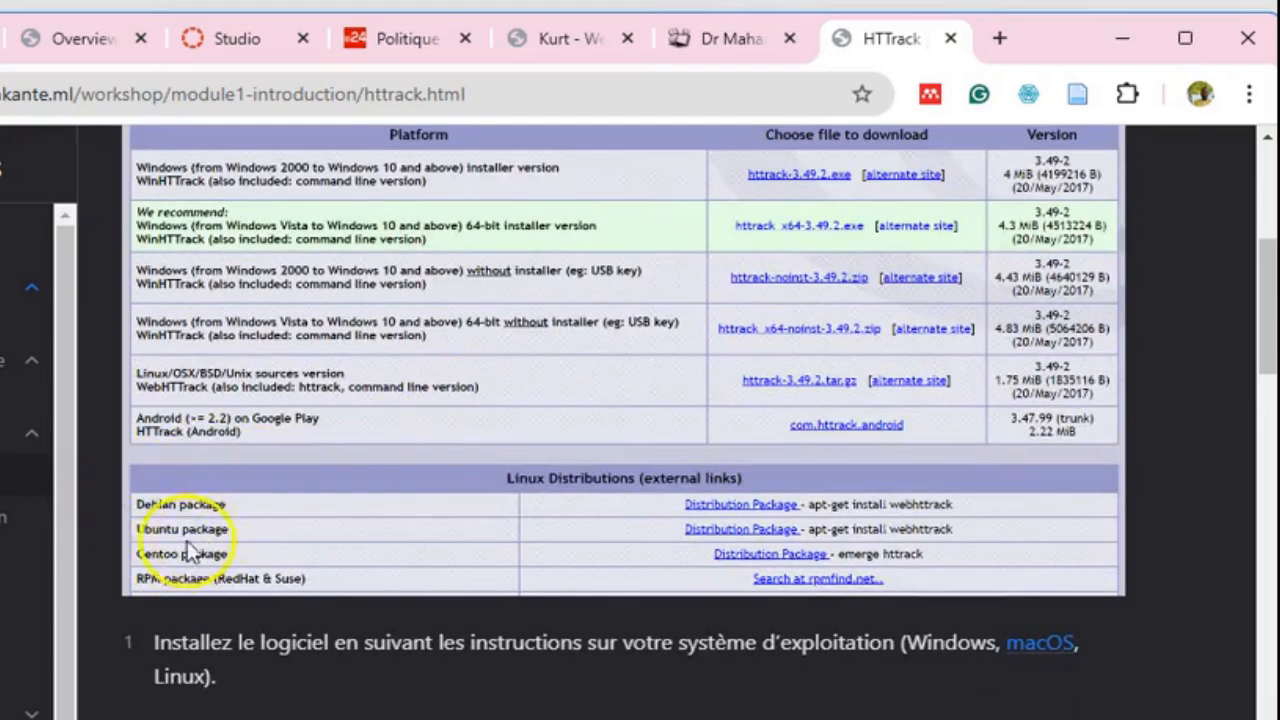
pyautogui.scroll(-5, 287, 505)
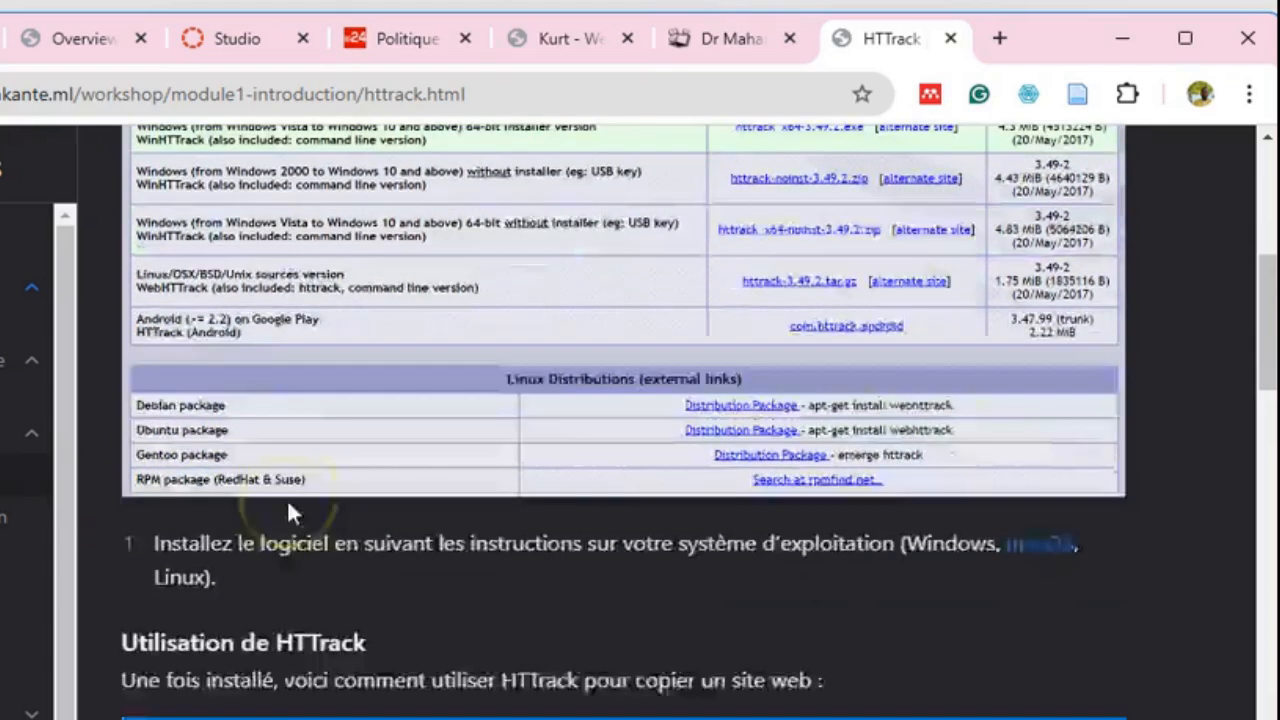
pyautogui.scroll(-4, 228, 425)
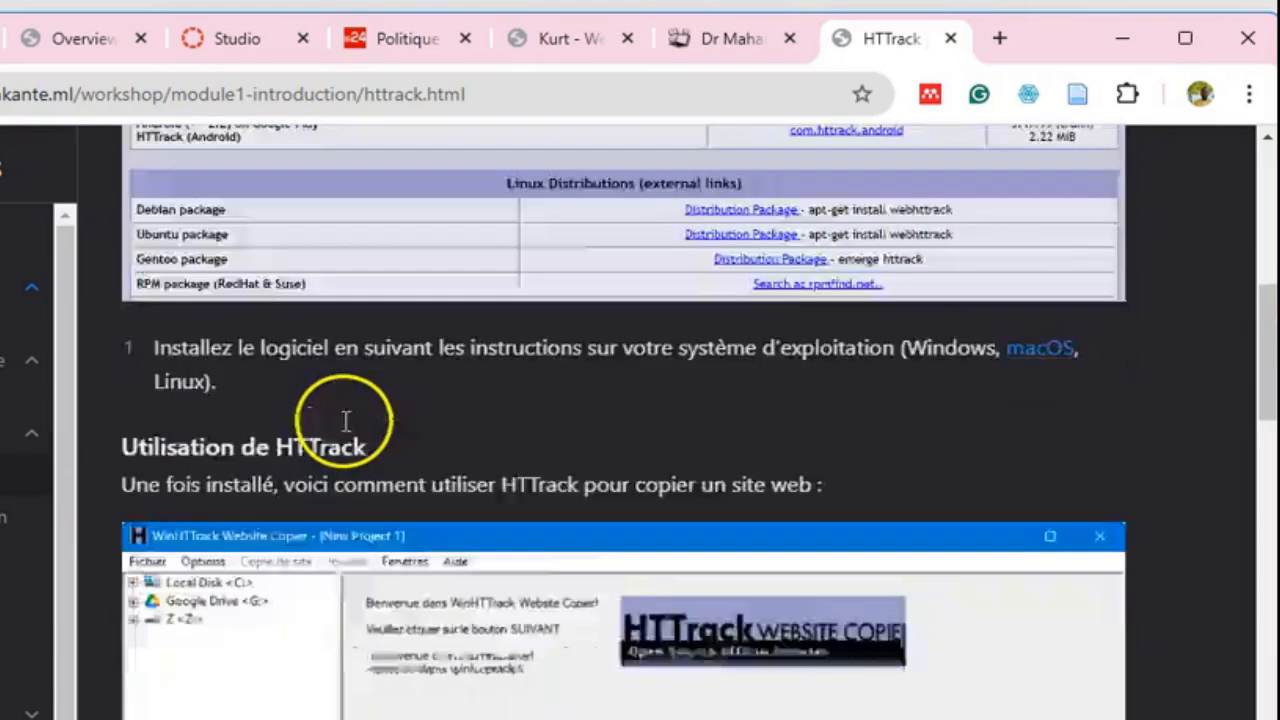
pyautogui.scroll(-2, 499, 368)
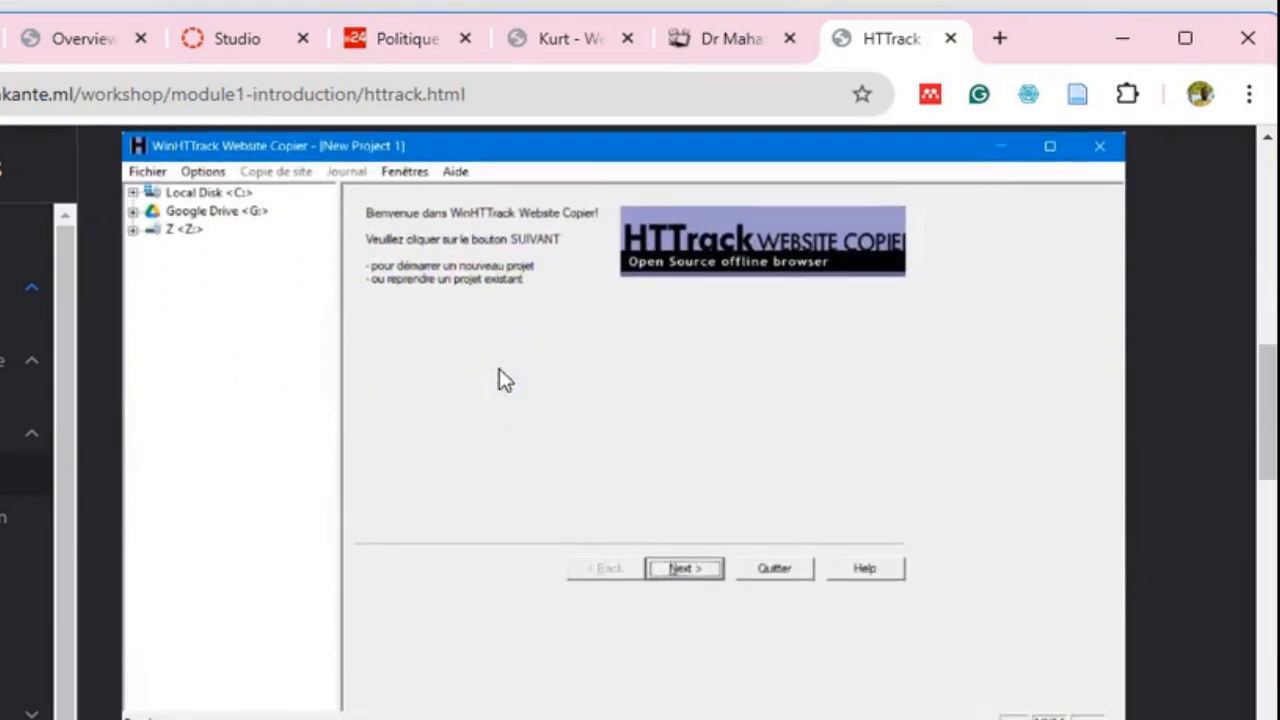
pyautogui.scroll(-1, 631, 391)
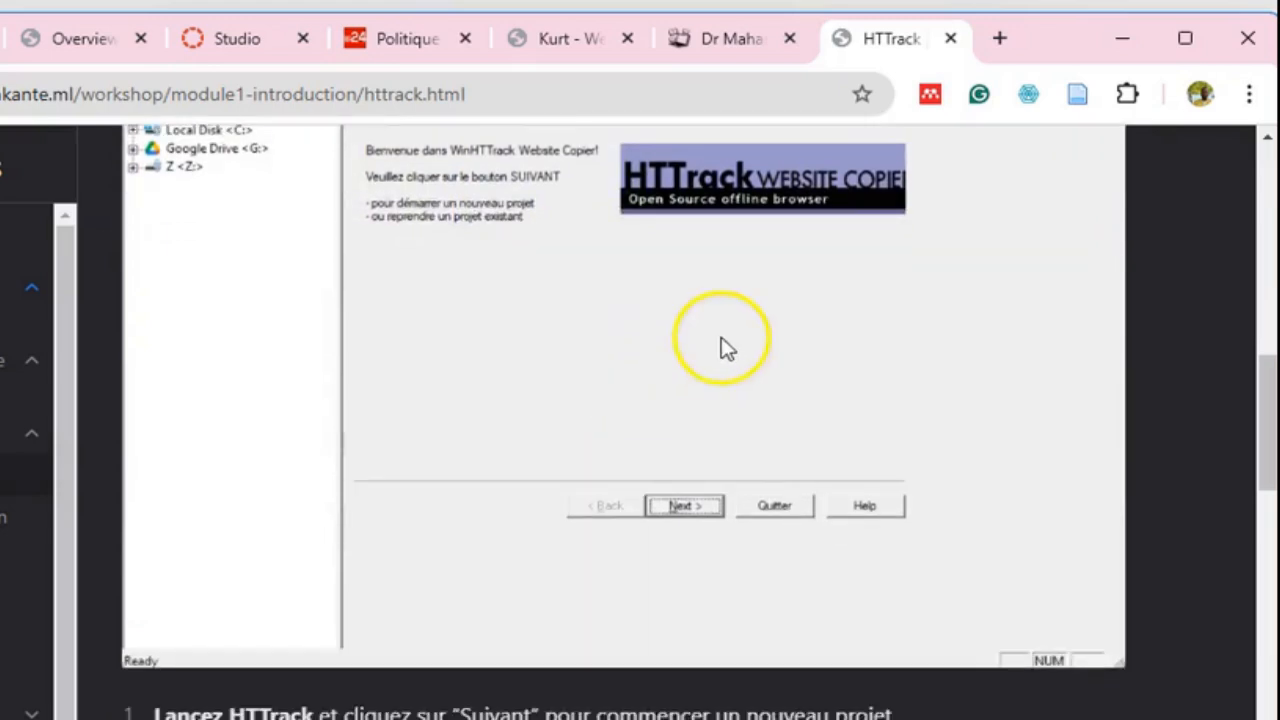
pyautogui.scroll(-2, 786, 345)
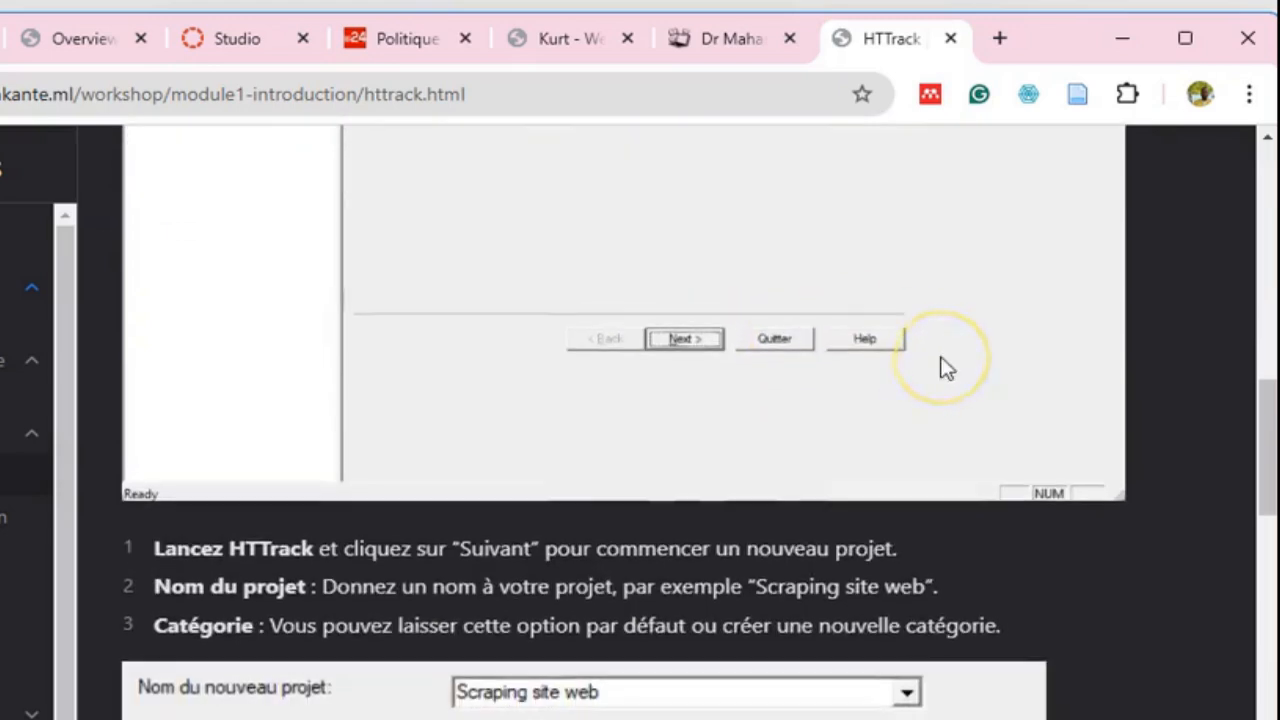
pyautogui.scroll(2, 946, 366)
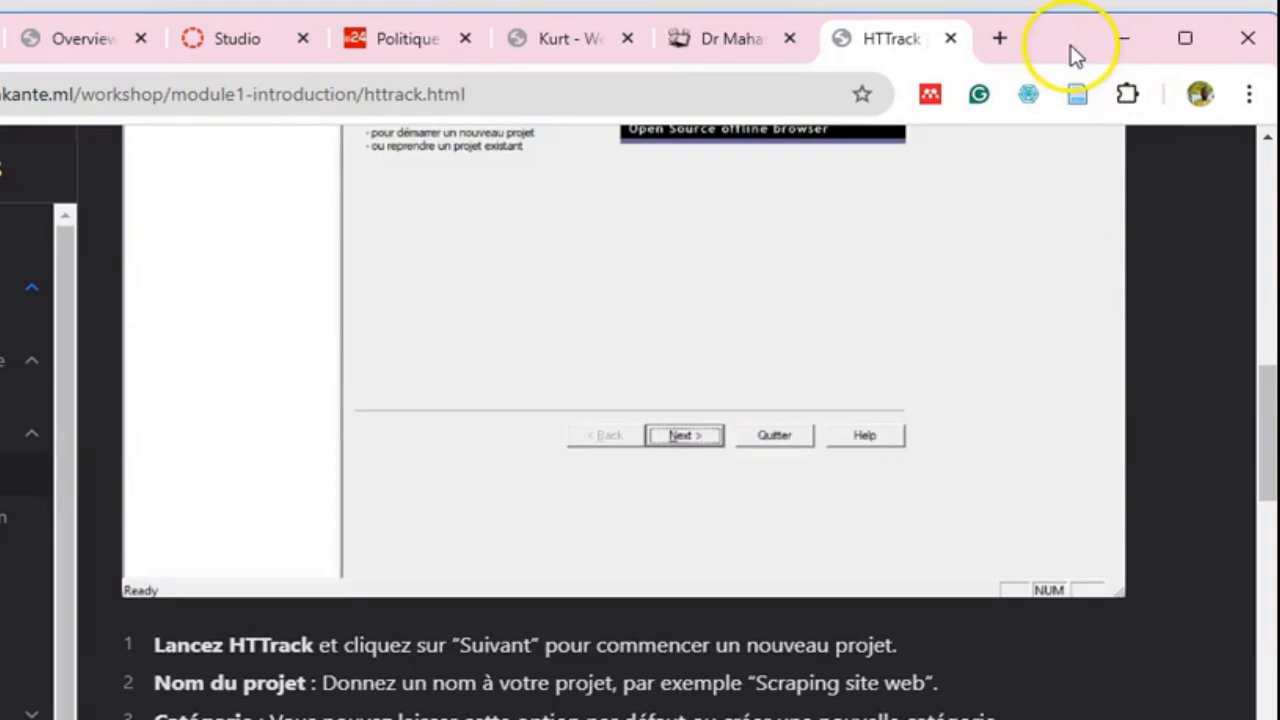
# - Switch to WinHTTrack Website Copier and proceed from the welcome page to start a new project
pyautogui.moveTo(1060, 49); pyautogui.dragTo(0, 116)
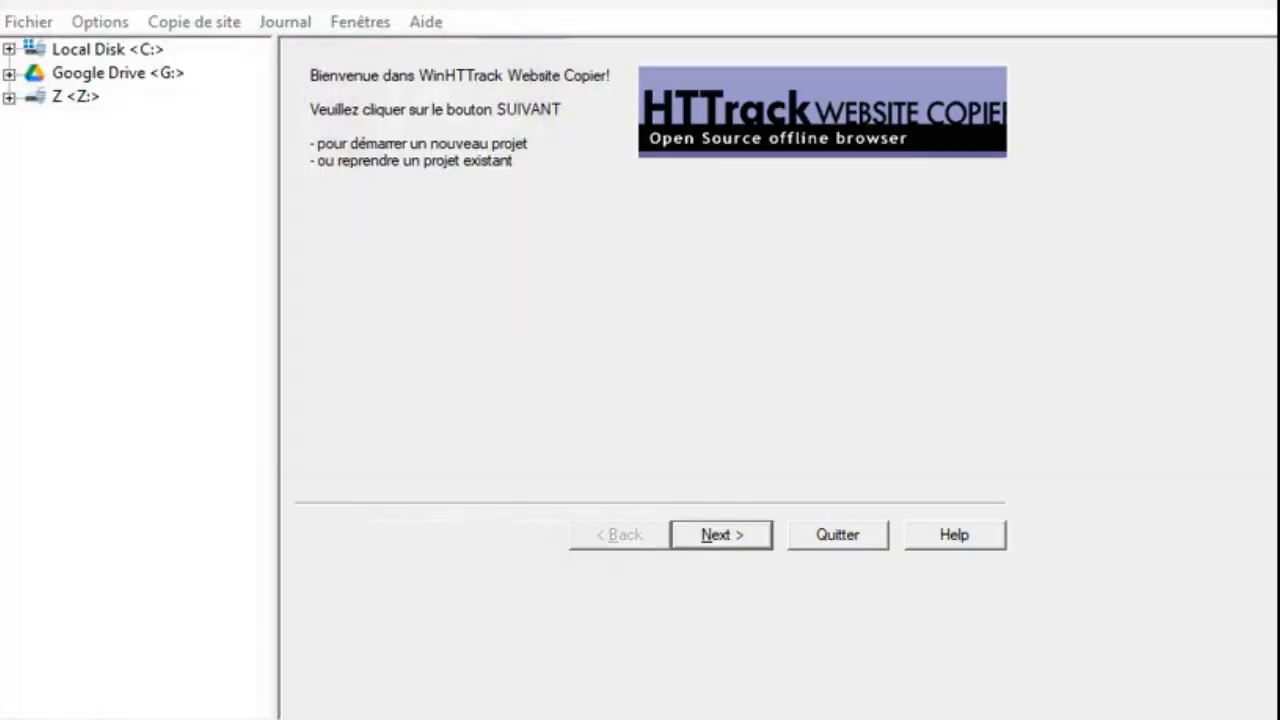
pyautogui.click(516, 402)
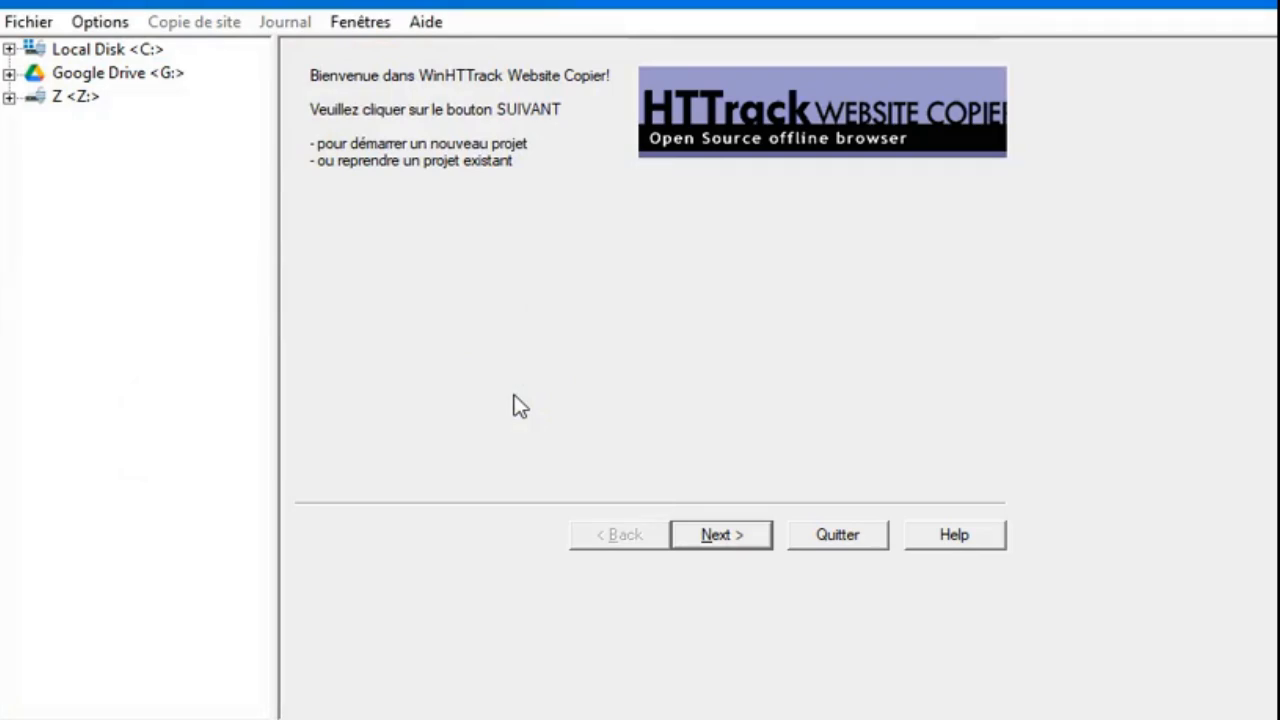
pyautogui.click(726, 532)
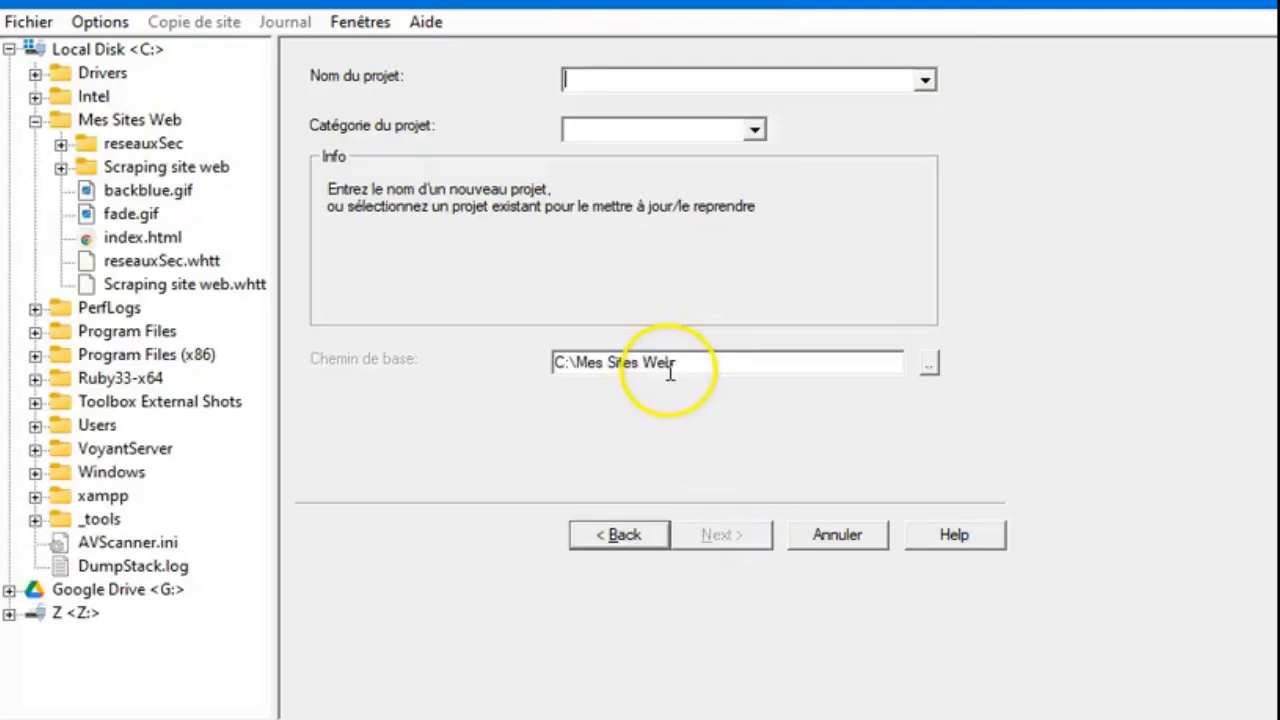
# - Name the new project Test, leaving the project category empty
pyautogui.click(672, 105)
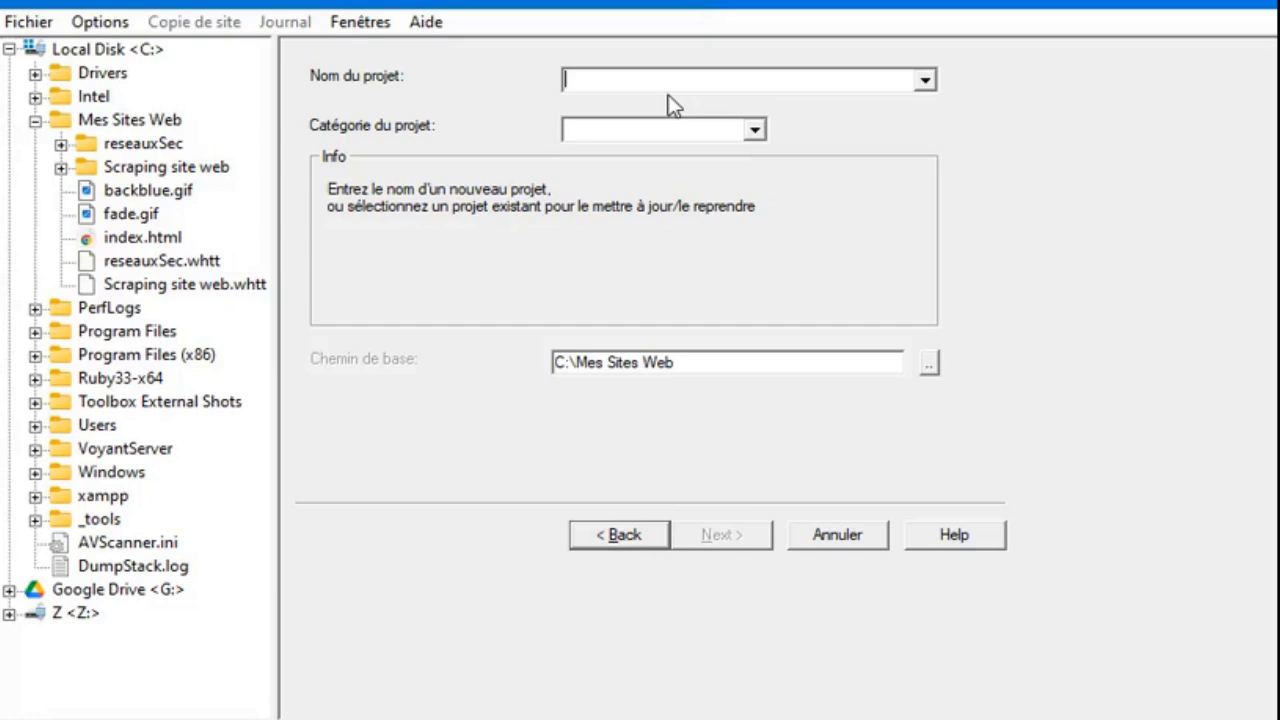
pyautogui.write('T')
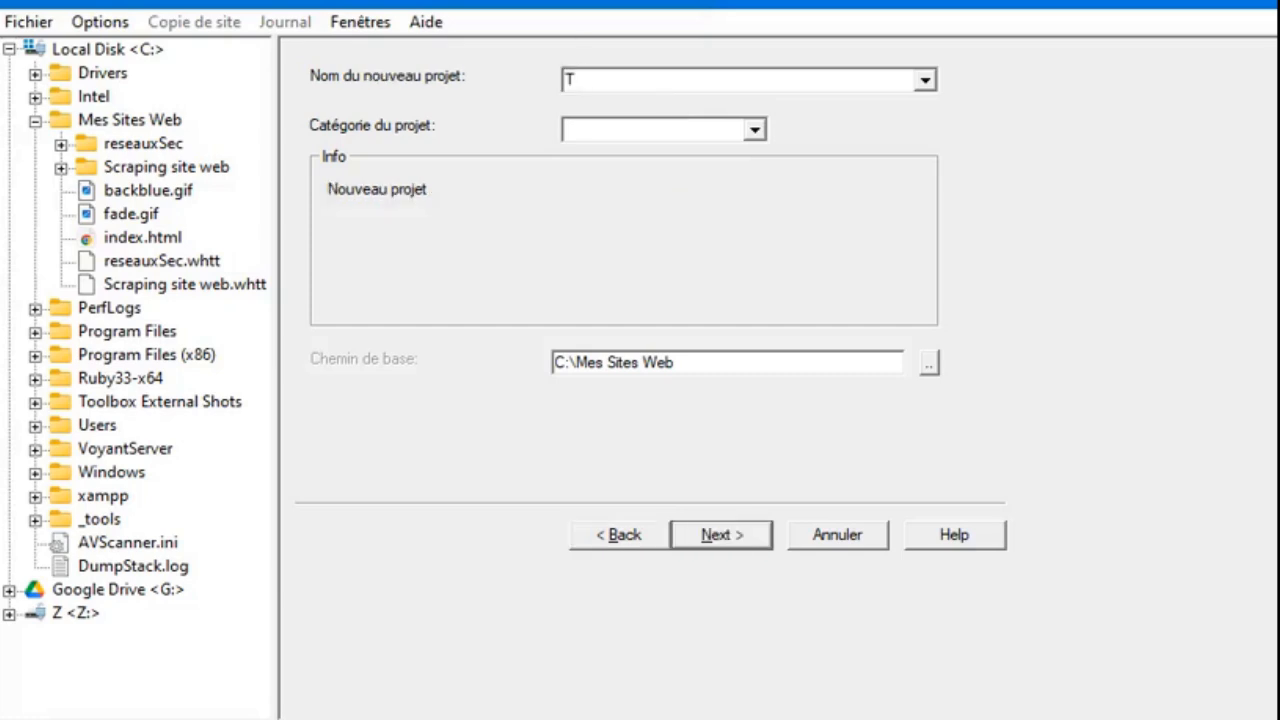
pyautogui.write('est')
pyautogui.click(756, 131)
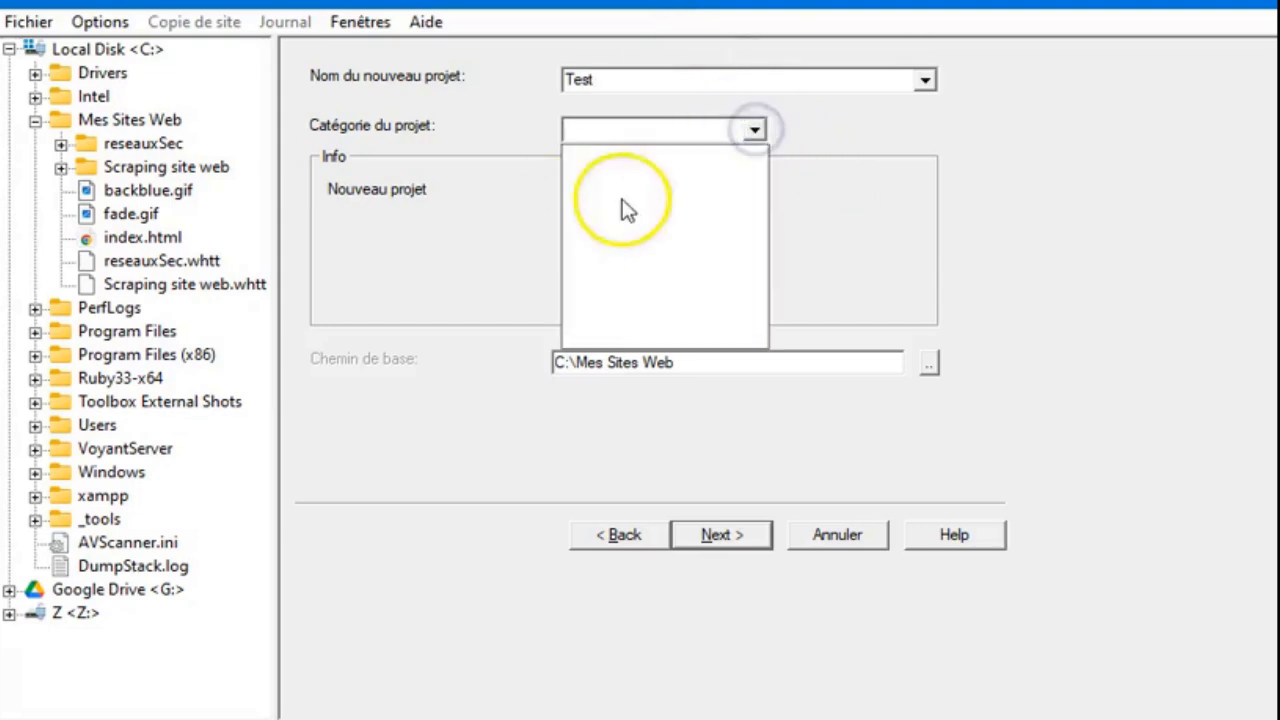
pyautogui.click(756, 131)
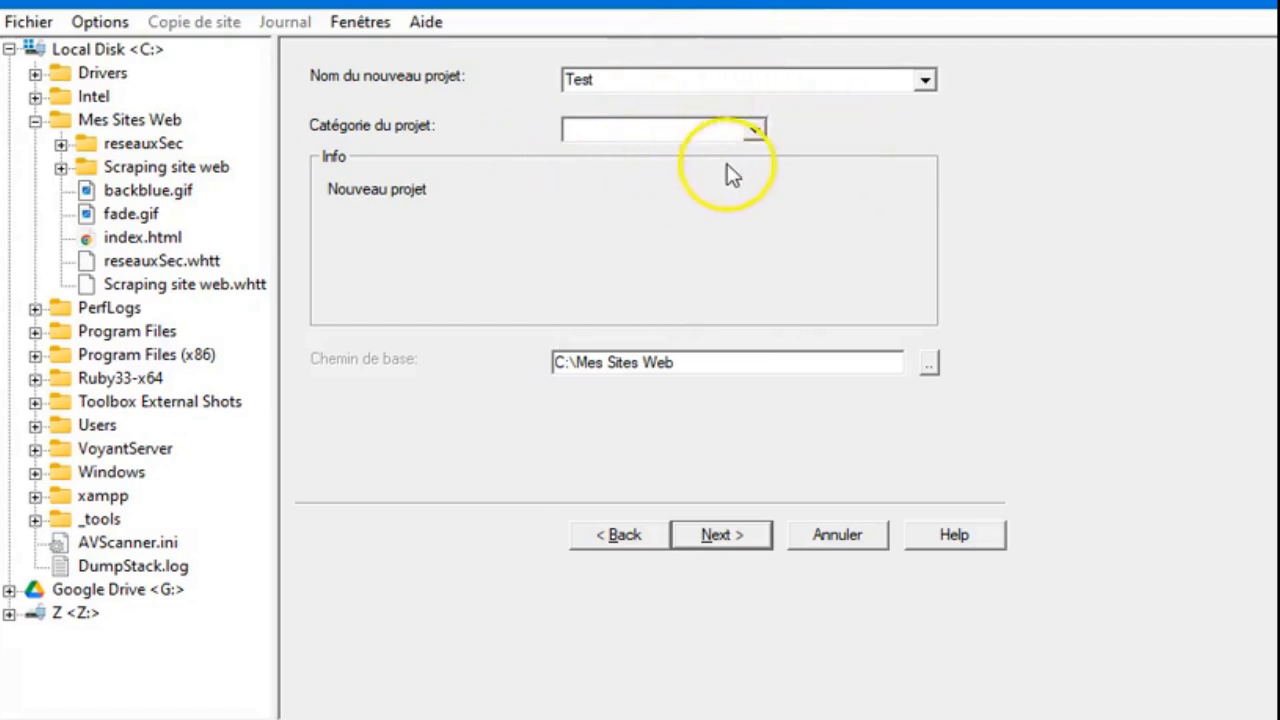
pyautogui.click(929, 370)
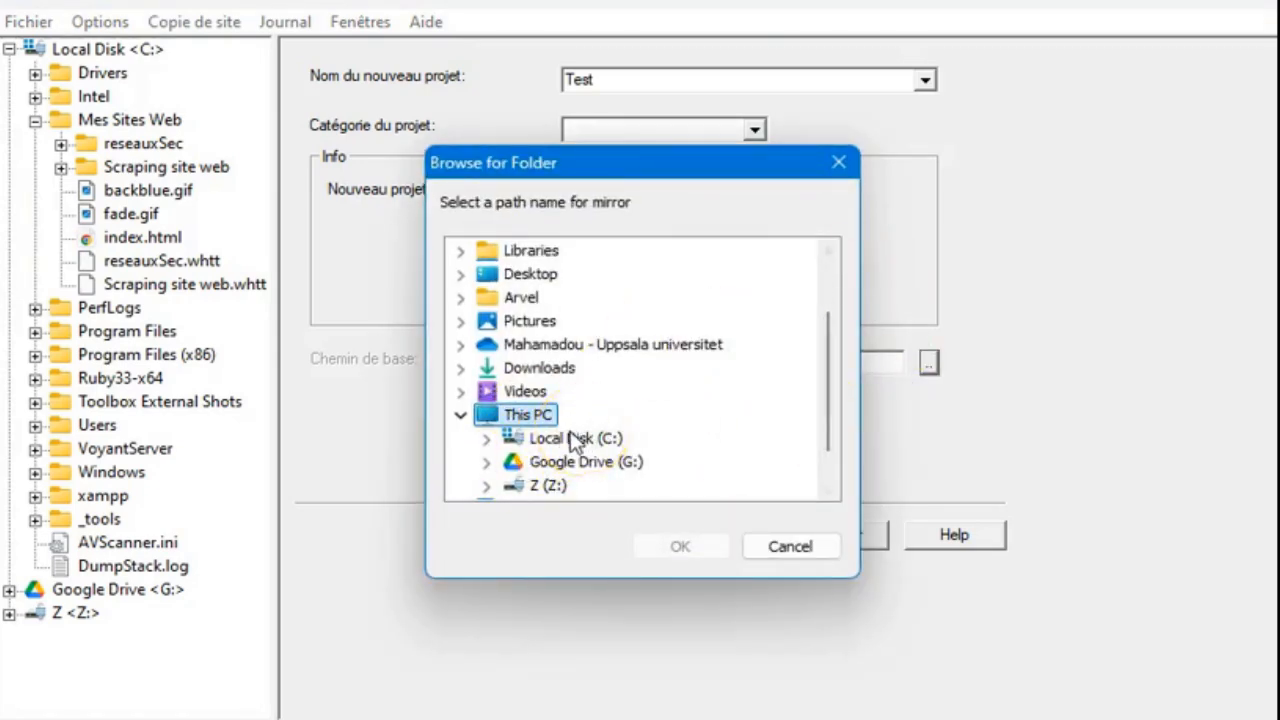
pyautogui.click(487, 440)
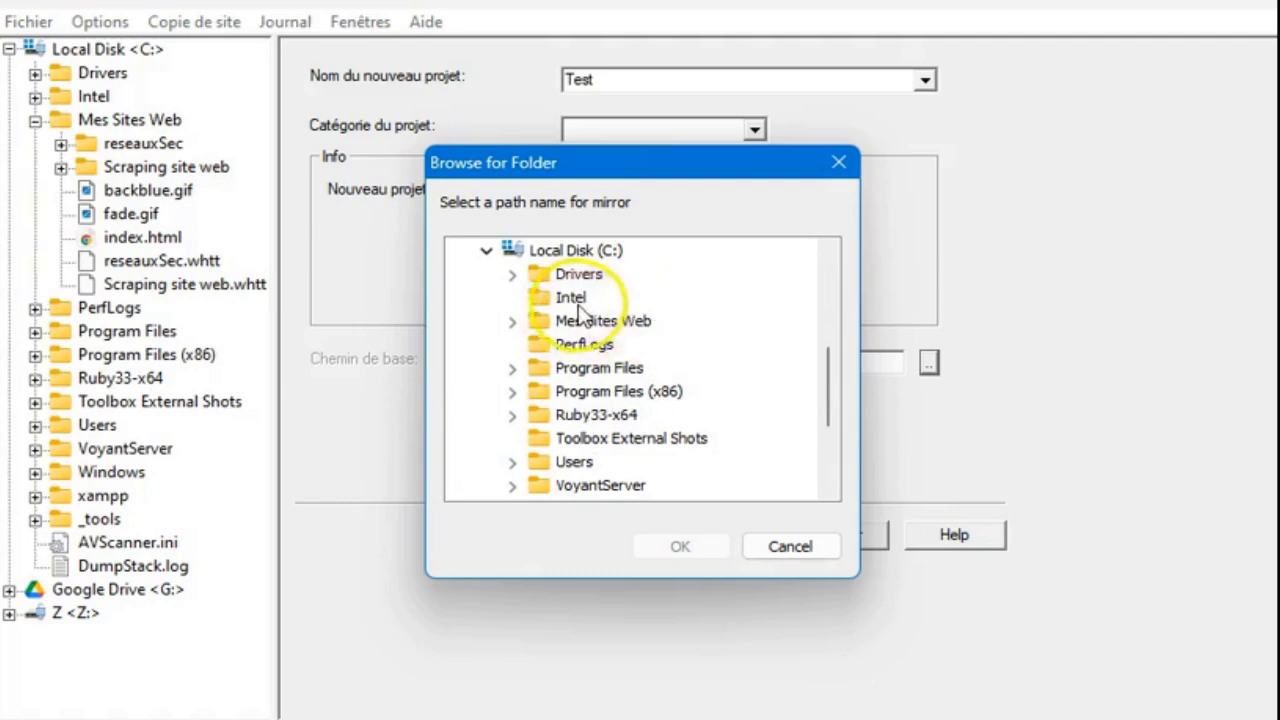
pyautogui.click(771, 542)
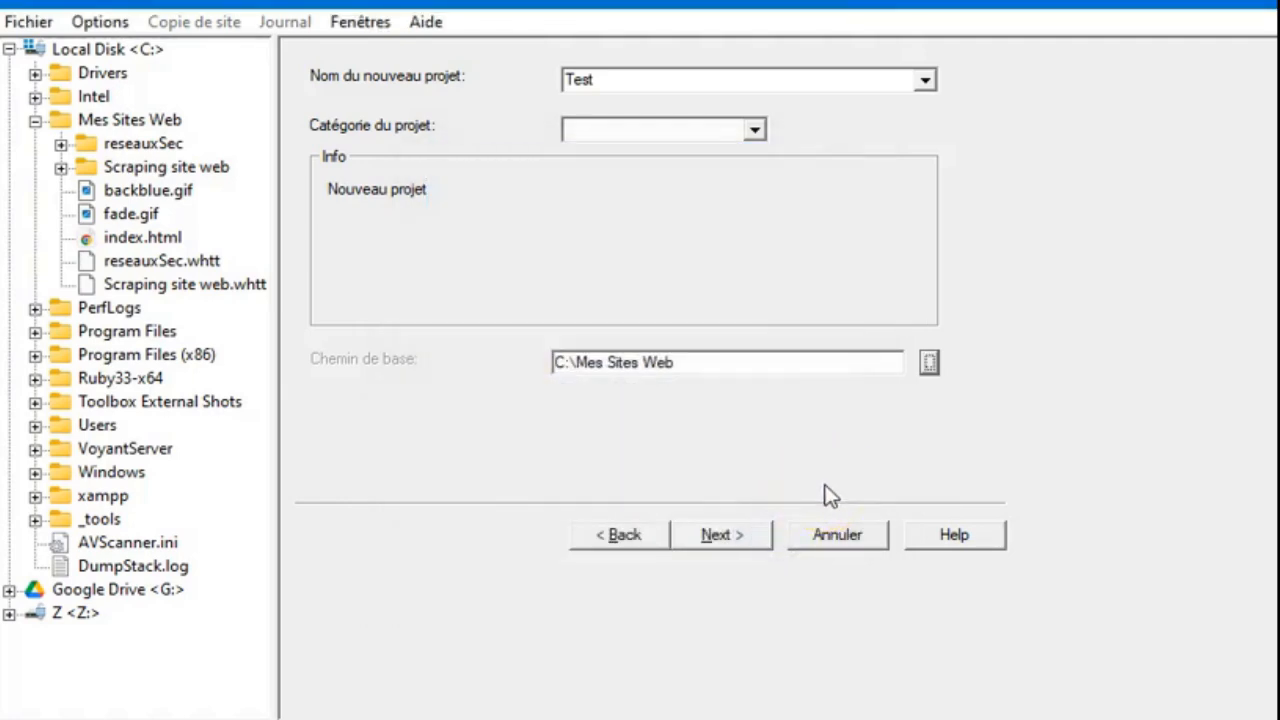
# - Proceed to the copy mode page and keep the action Copie automatique de site(s) Web
pyautogui.click(731, 533)
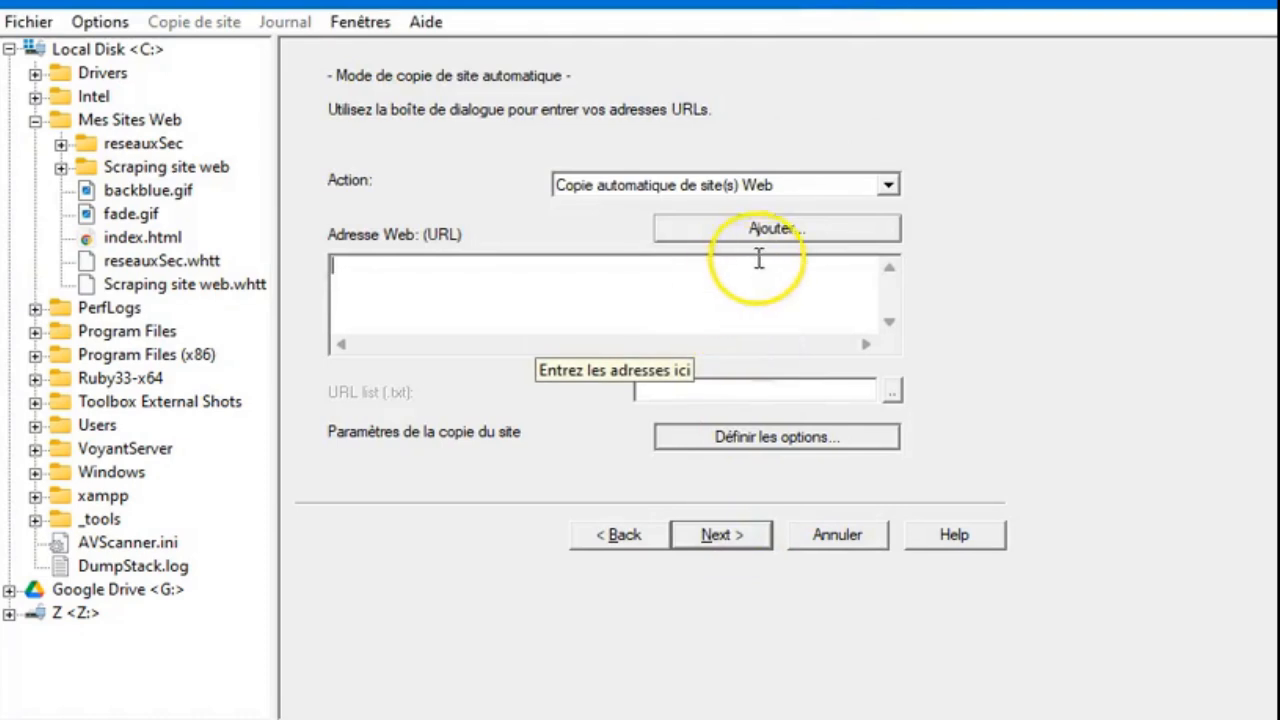
pyautogui.click(730, 274)
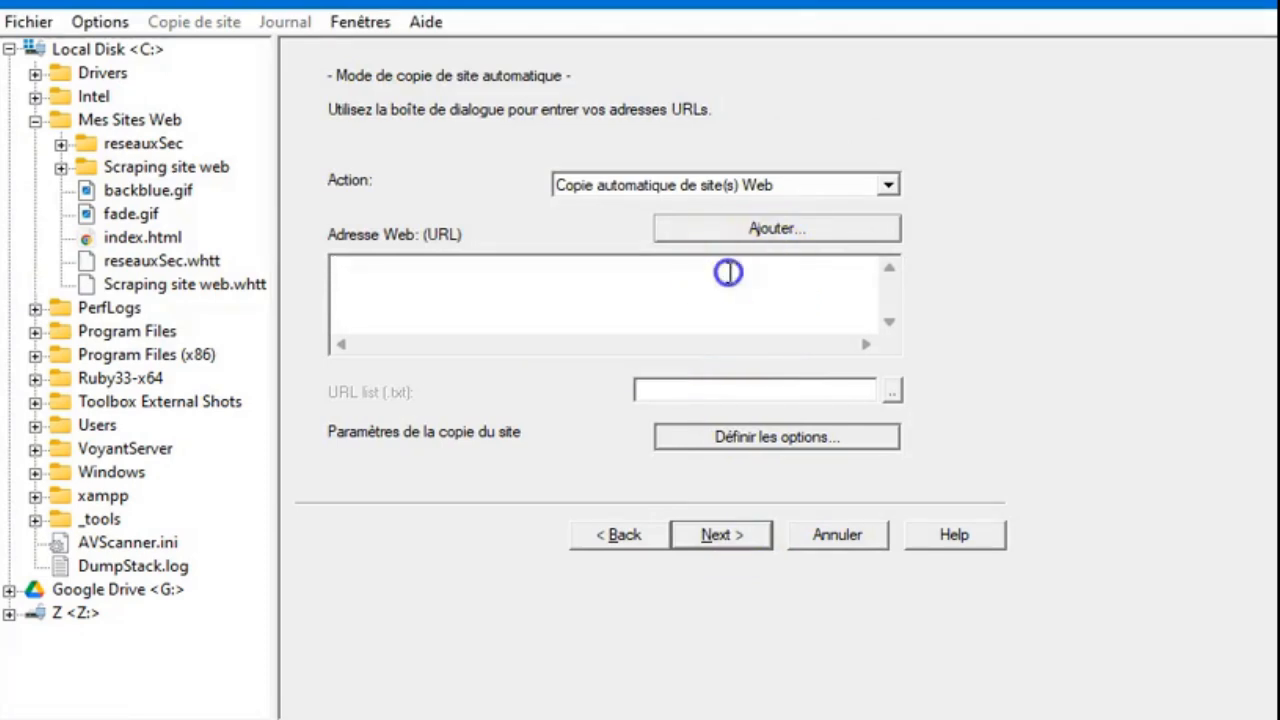
pyautogui.click(888, 185)
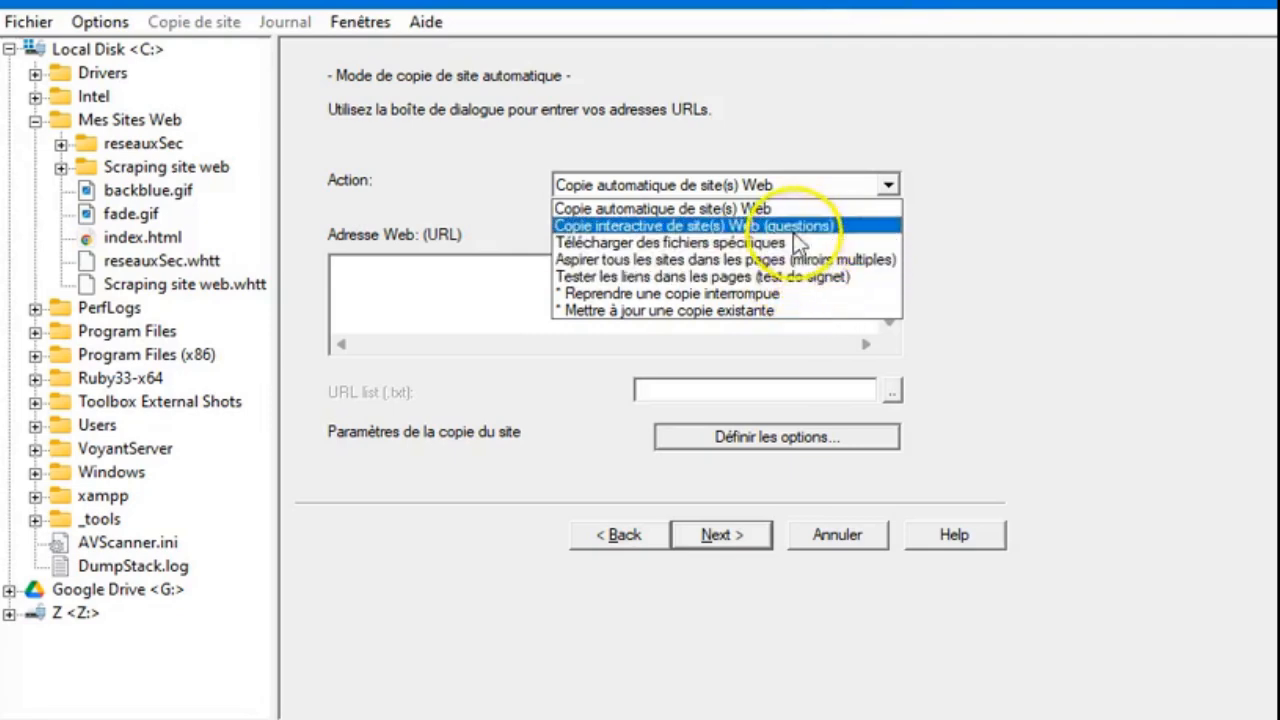
pyautogui.click(780, 209)
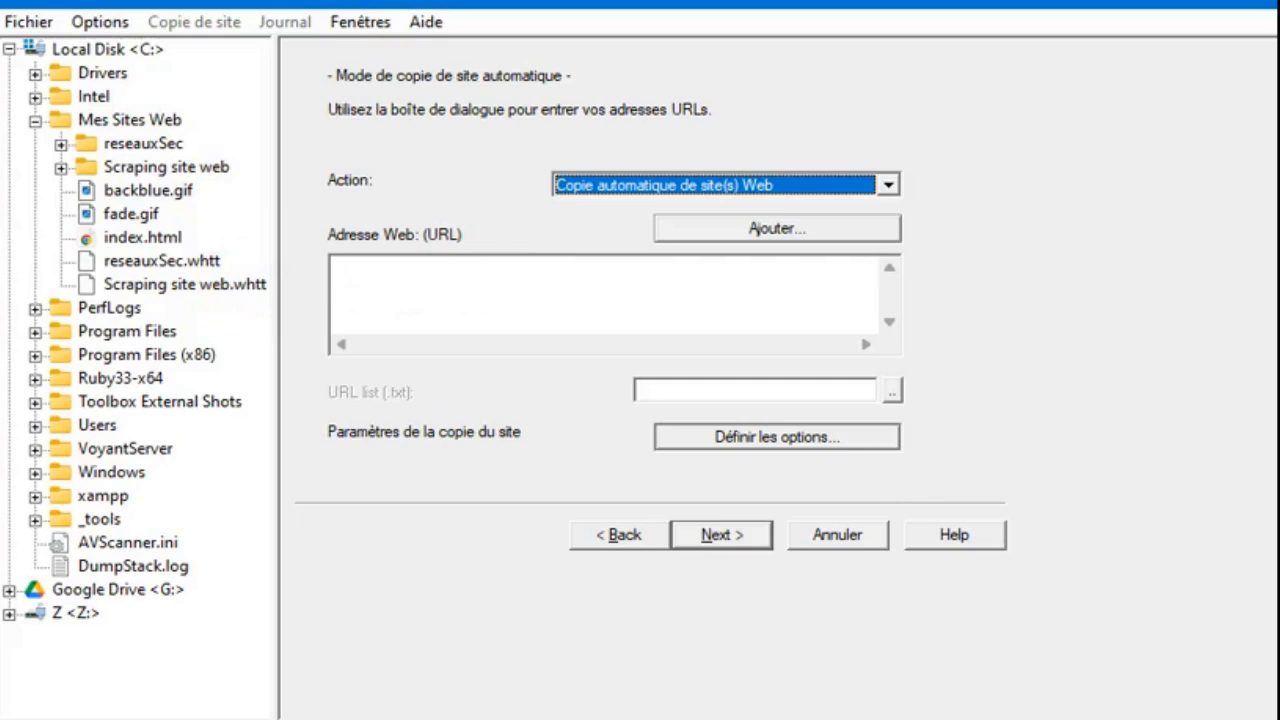
# - In the browser, open the research network site's About page and copy its address
pyautogui.hotkey('alt', 'Tab')
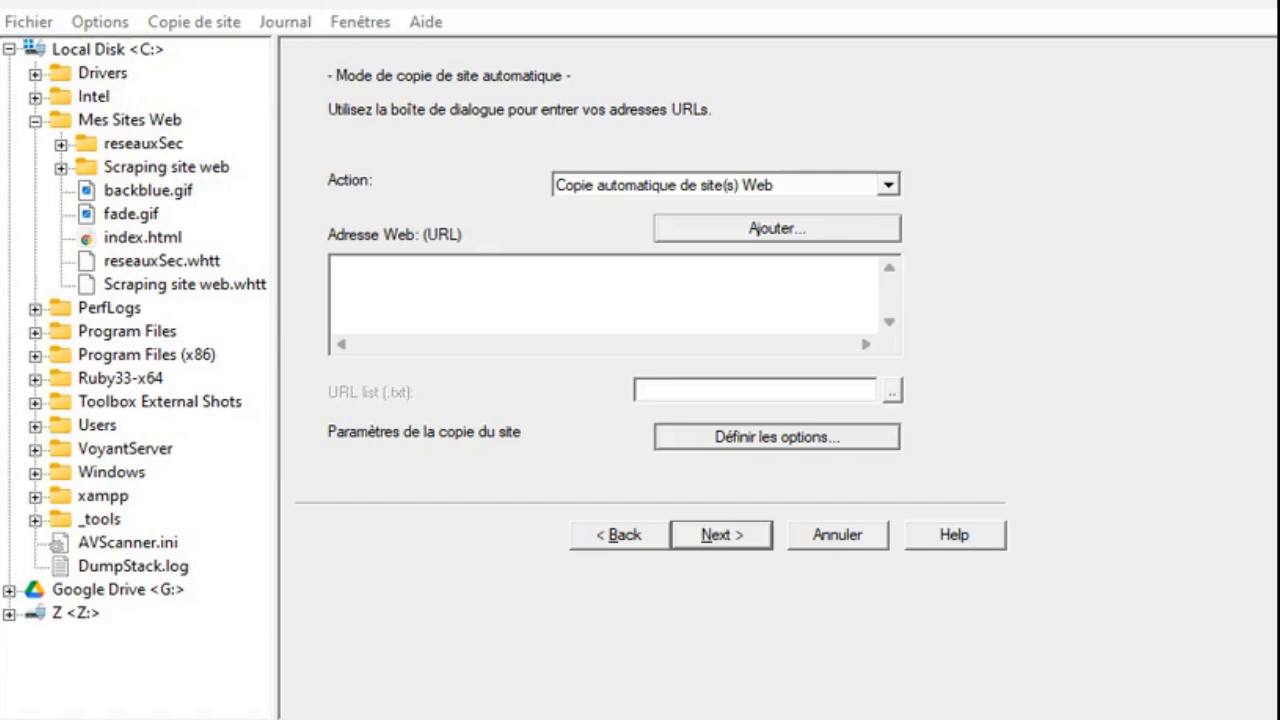
pyautogui.moveTo(2, 40); pyautogui.dragTo(1094, 106)
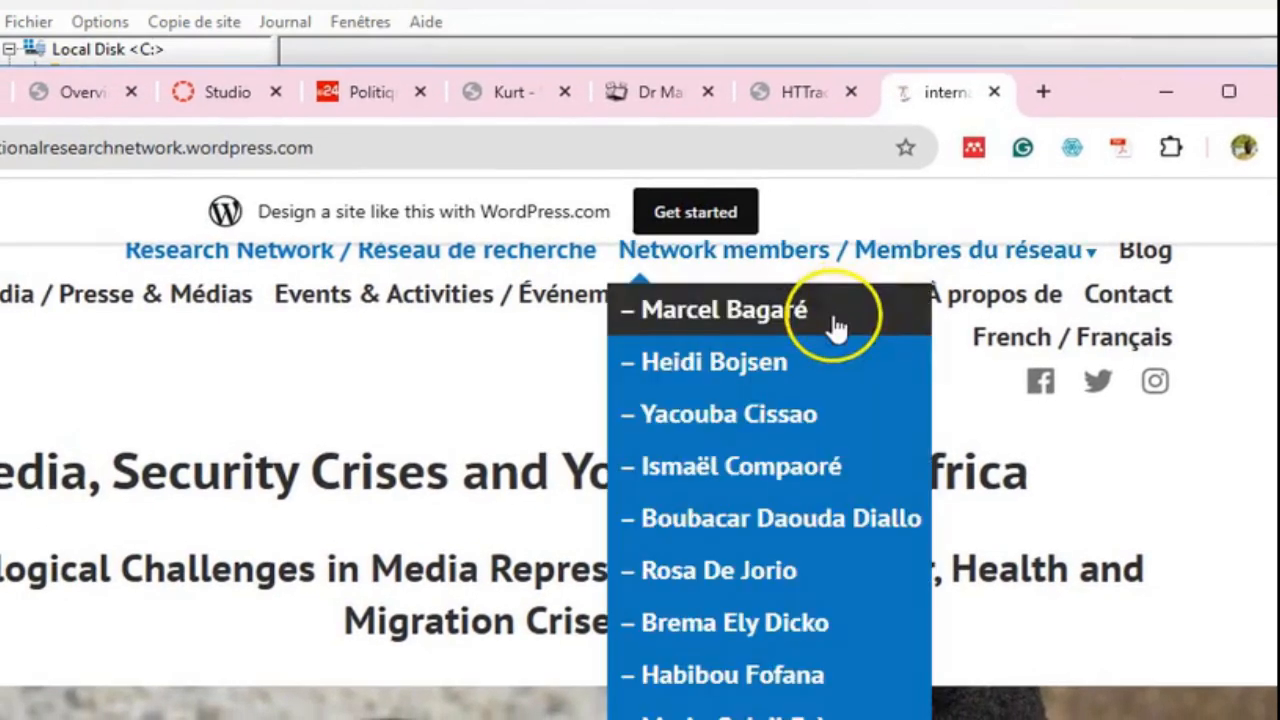
pyautogui.scroll(-10, 840, 372)
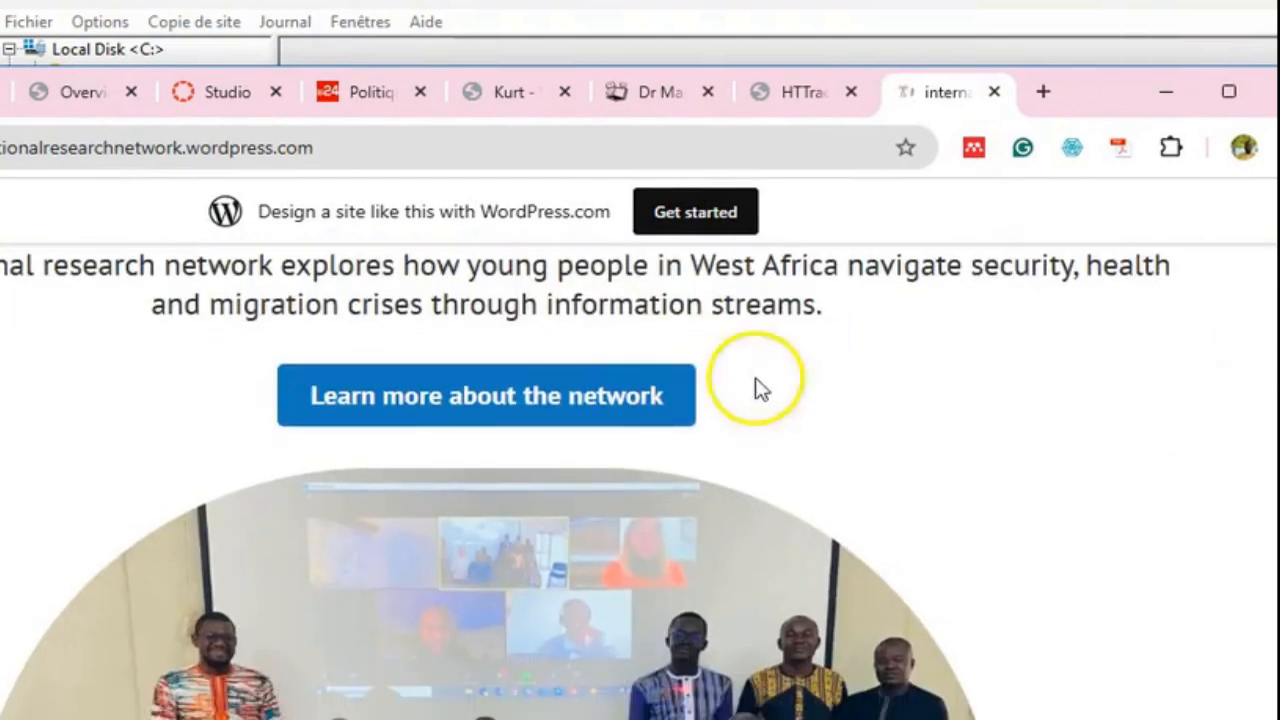
pyautogui.click(652, 398)
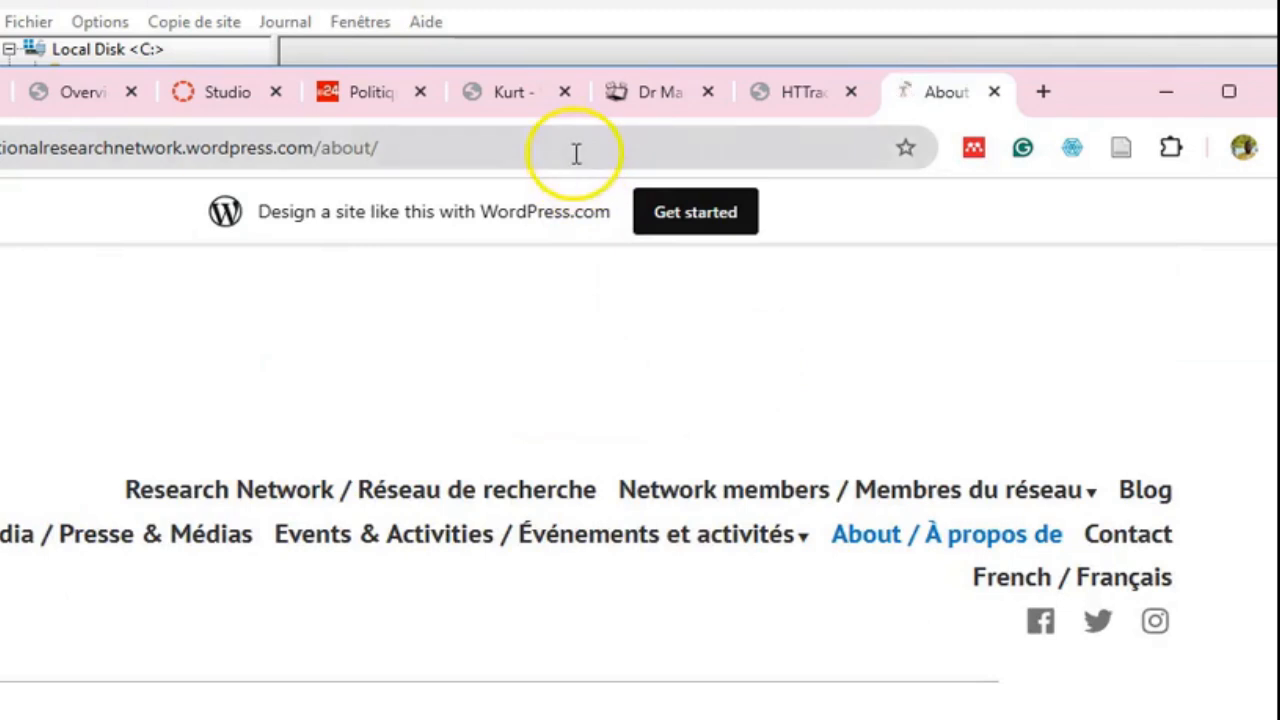
pyautogui.click(576, 152)
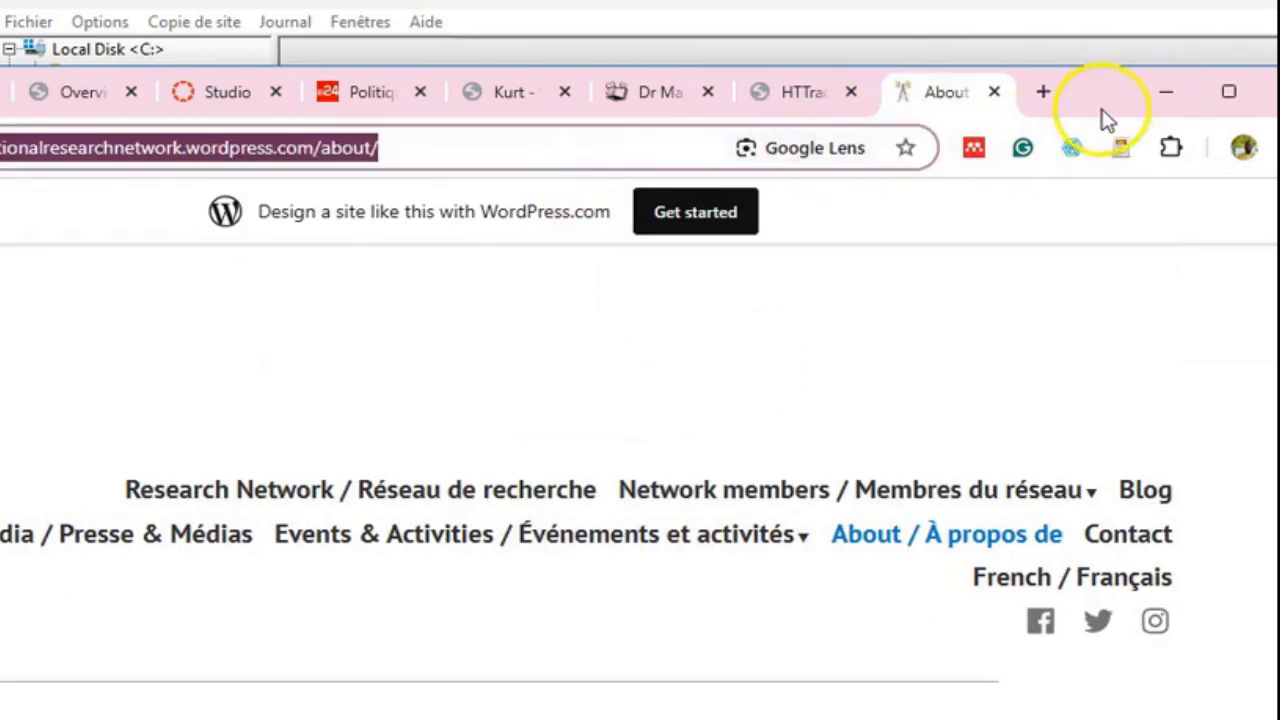
pyautogui.moveTo(1100, 106); pyautogui.dragTo(0, 165)
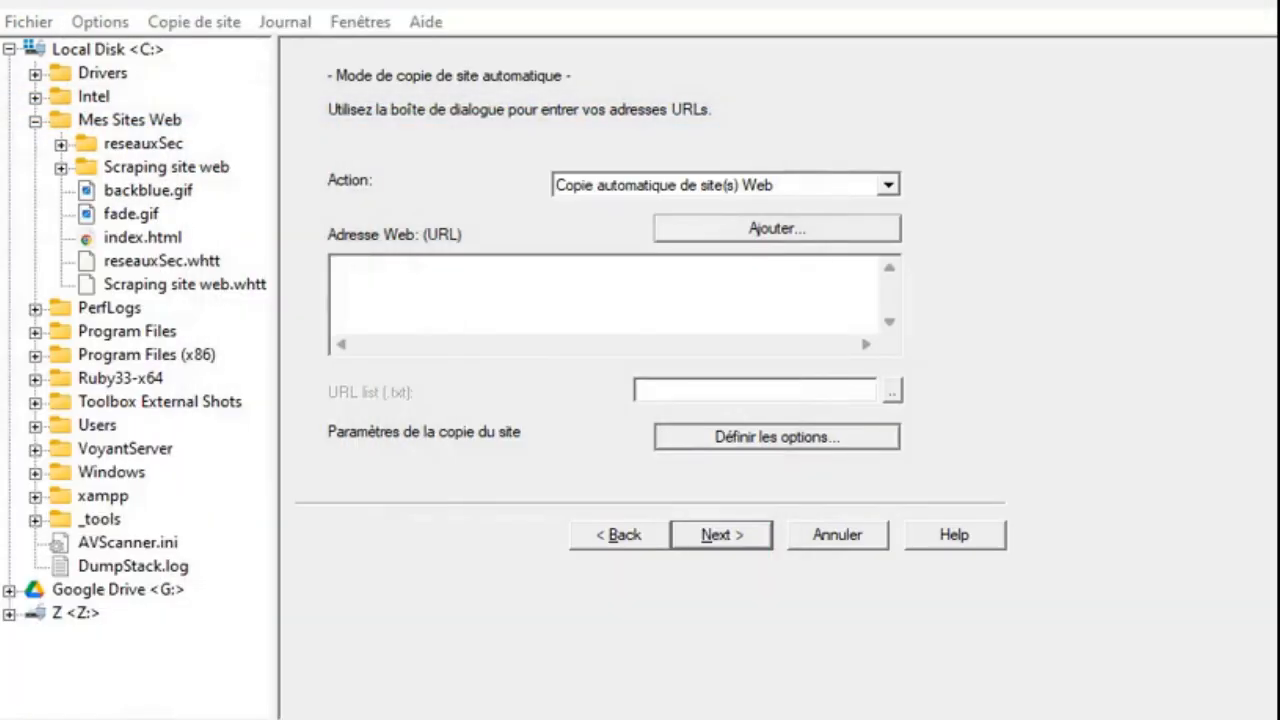
pyautogui.click(486, 281)
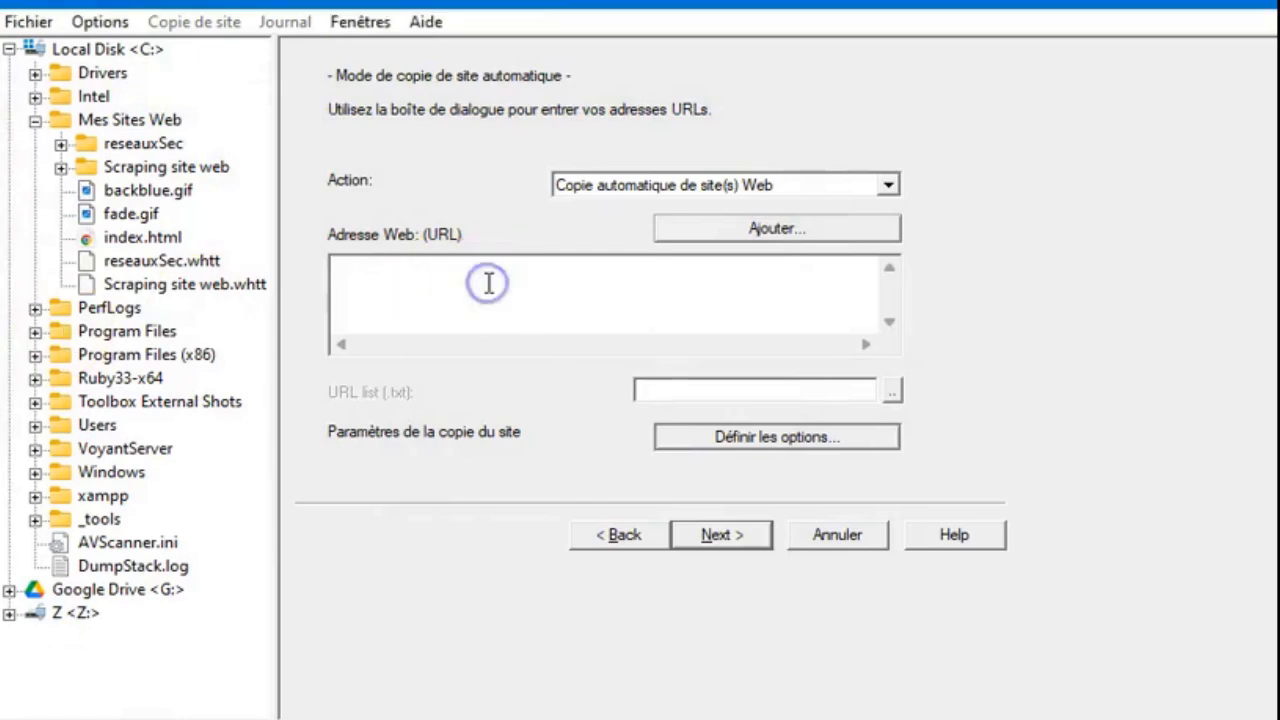
pyautogui.write('https://internationalresearchnetwork.wordpress.com/about/')
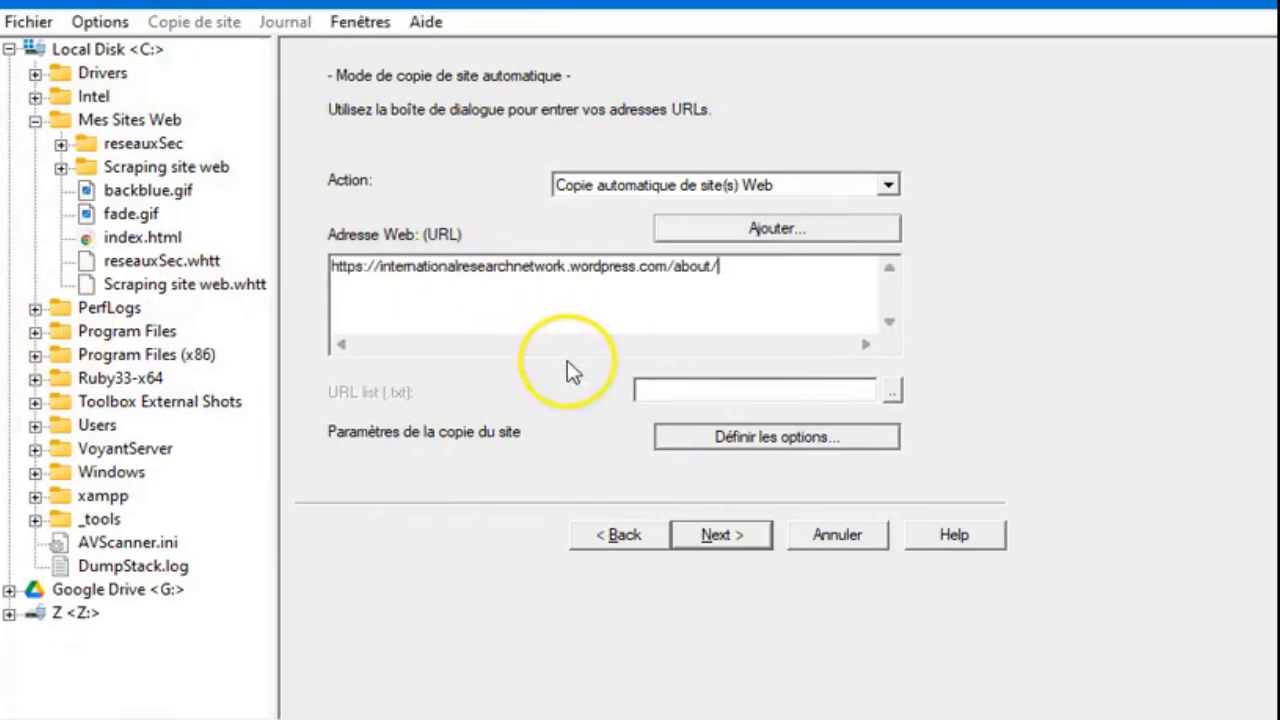
# - Open the site copy options and browse through their tabs, closing the dialog without changes
pyautogui.click(723, 442)
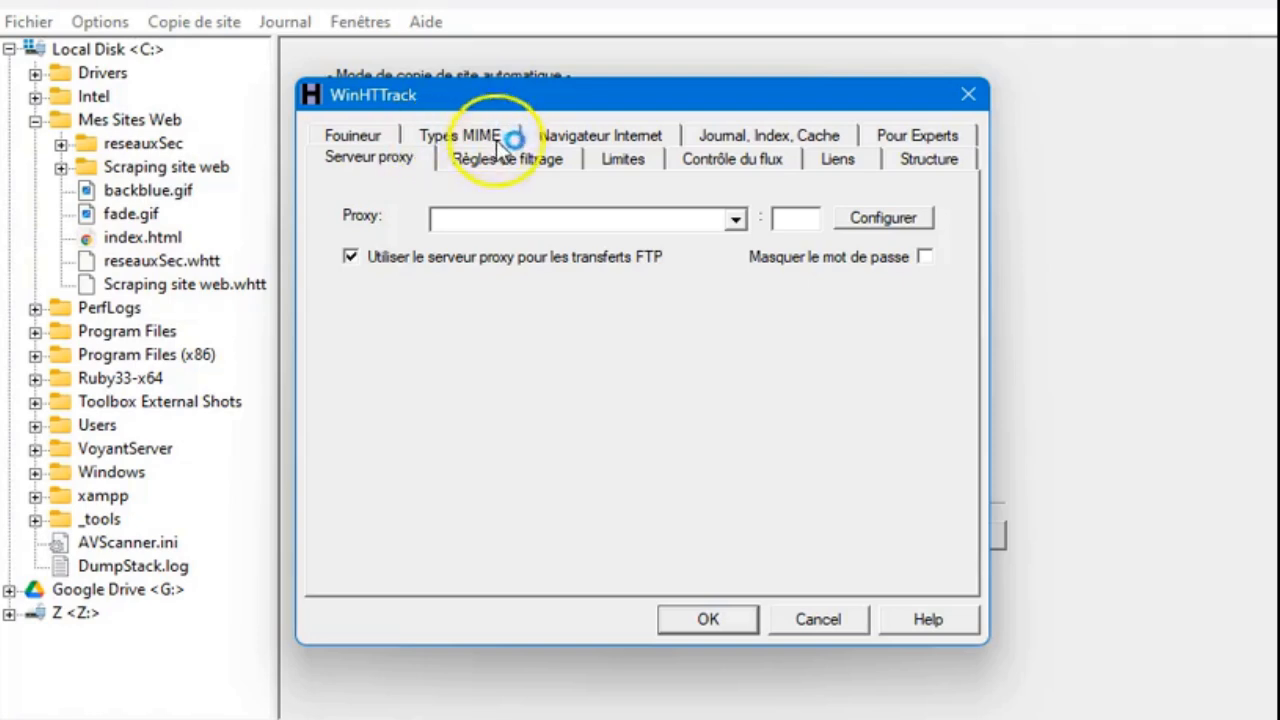
pyautogui.click(530, 163)
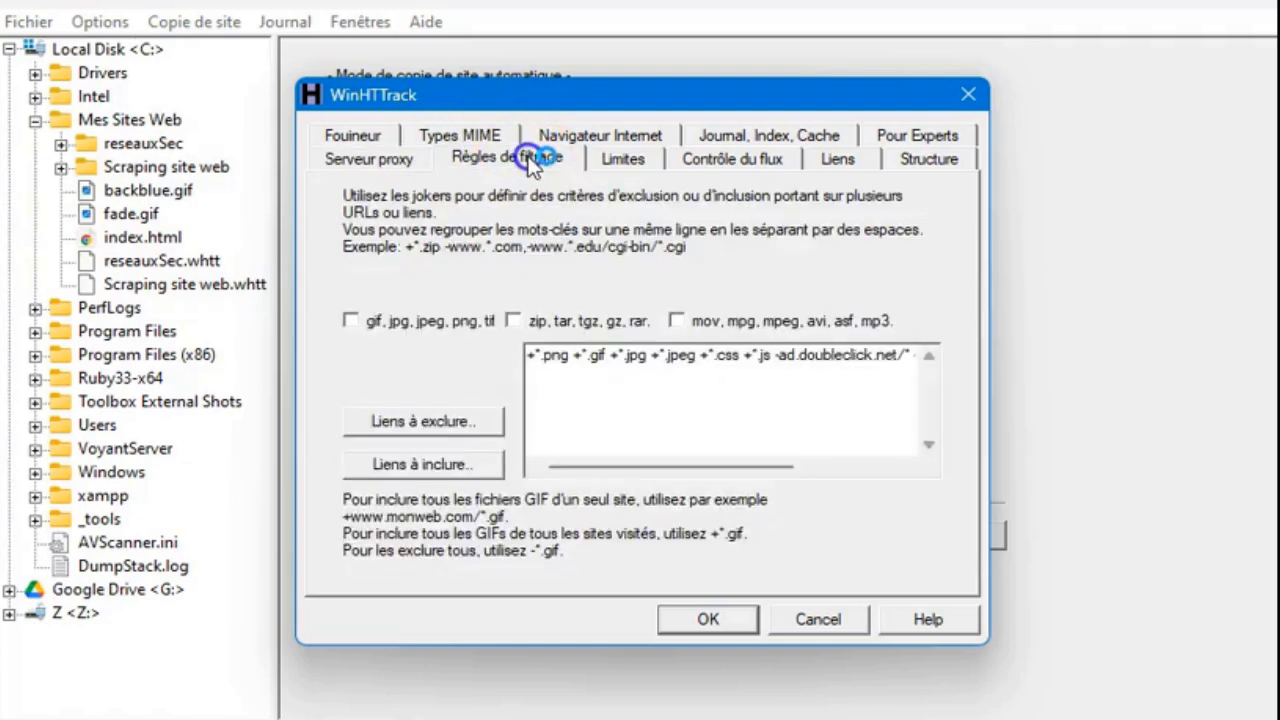
pyautogui.click(636, 168)
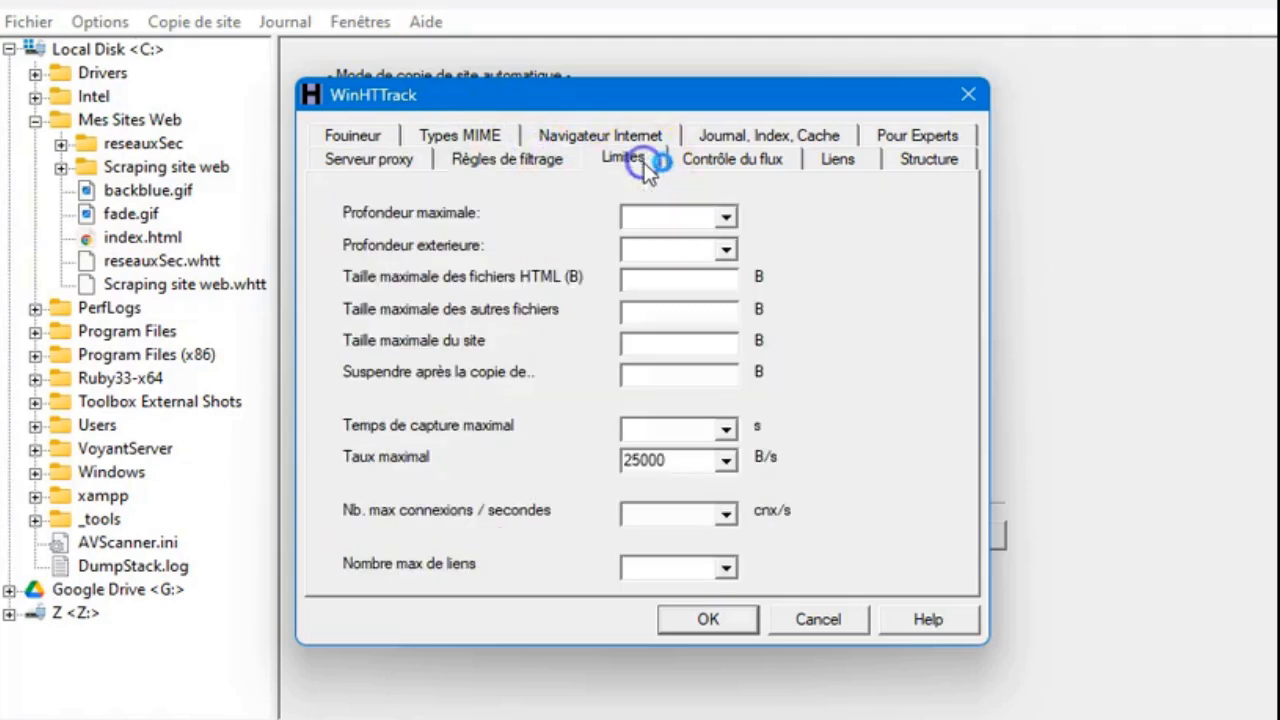
pyautogui.click(737, 168)
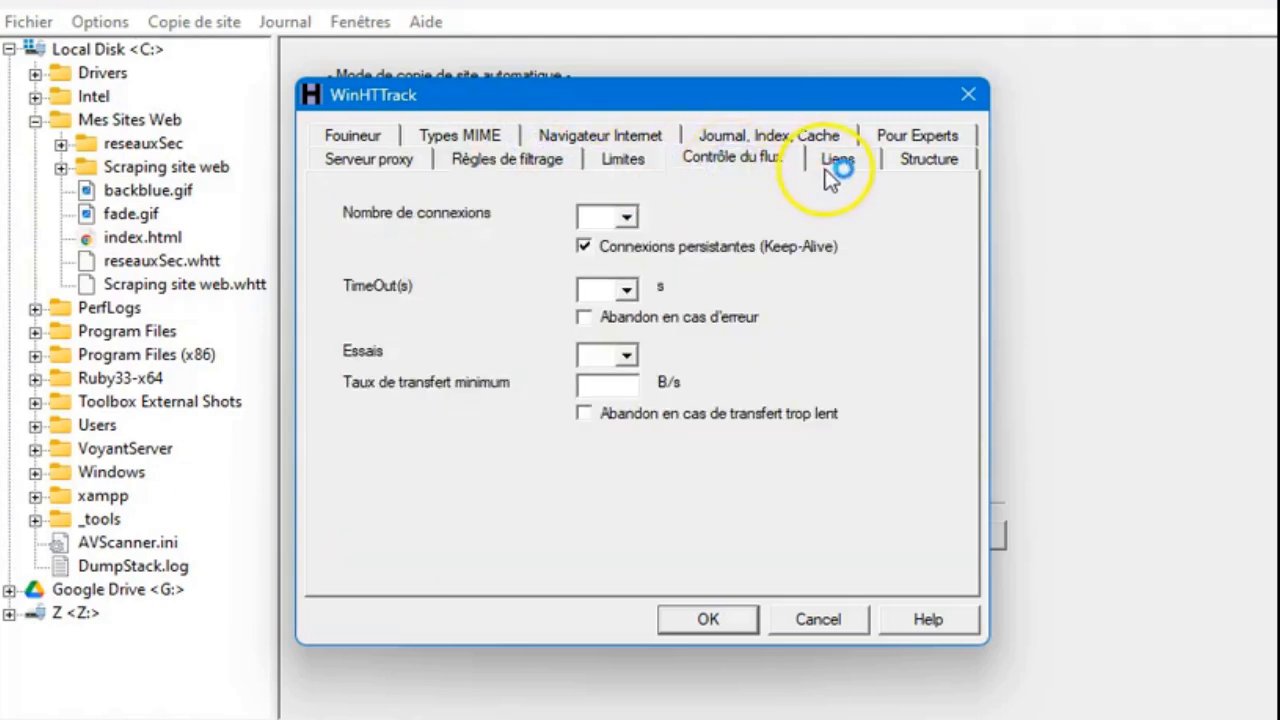
pyautogui.click(612, 217)
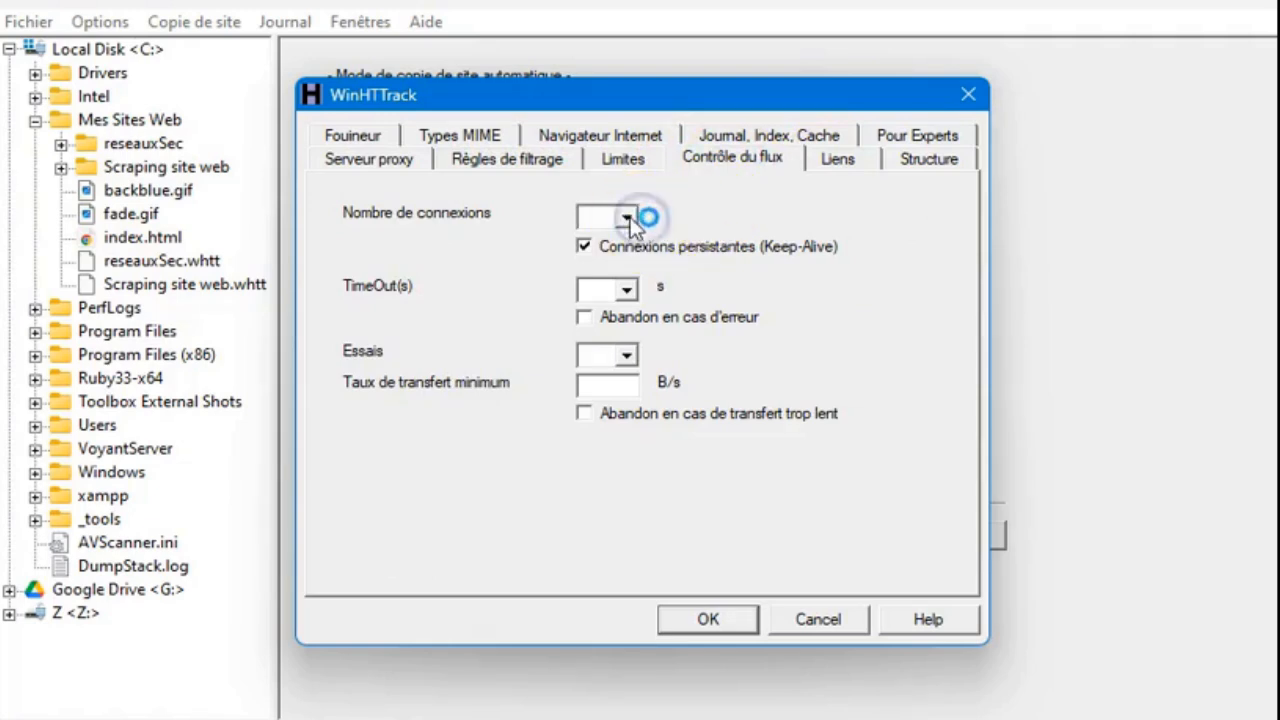
pyautogui.click(845, 155)
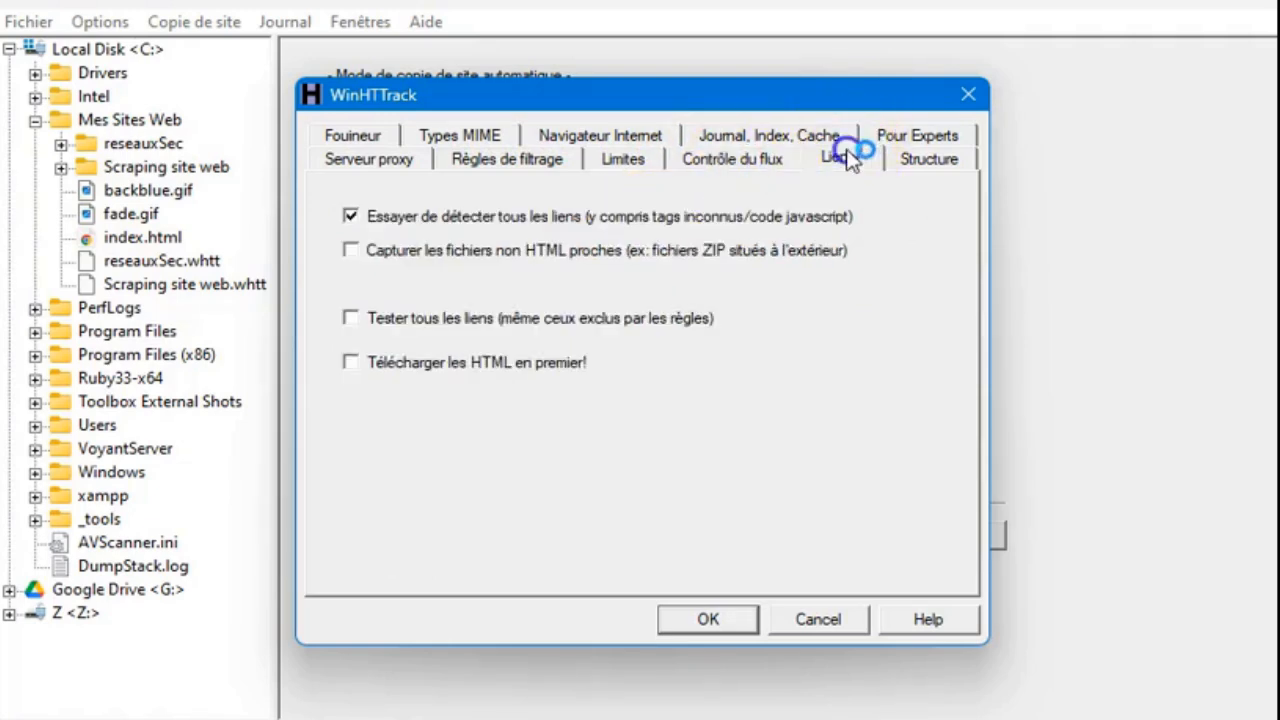
pyautogui.click(922, 133)
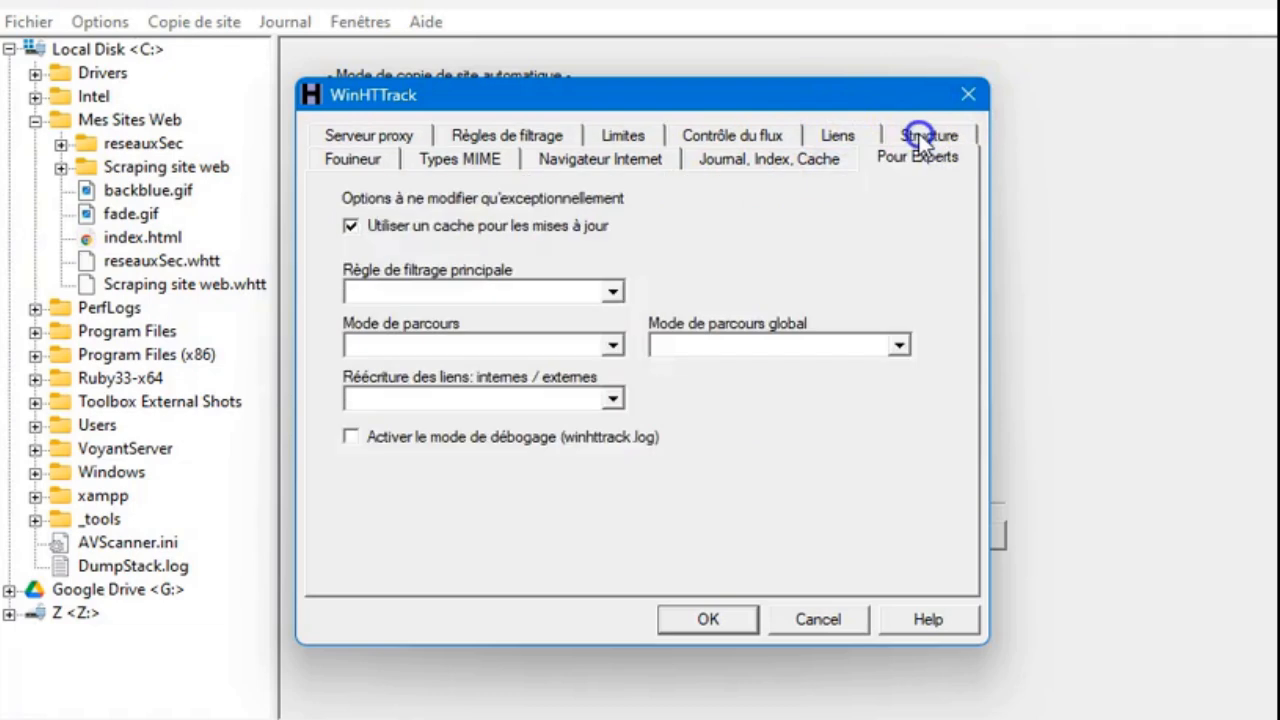
pyautogui.click(966, 98)
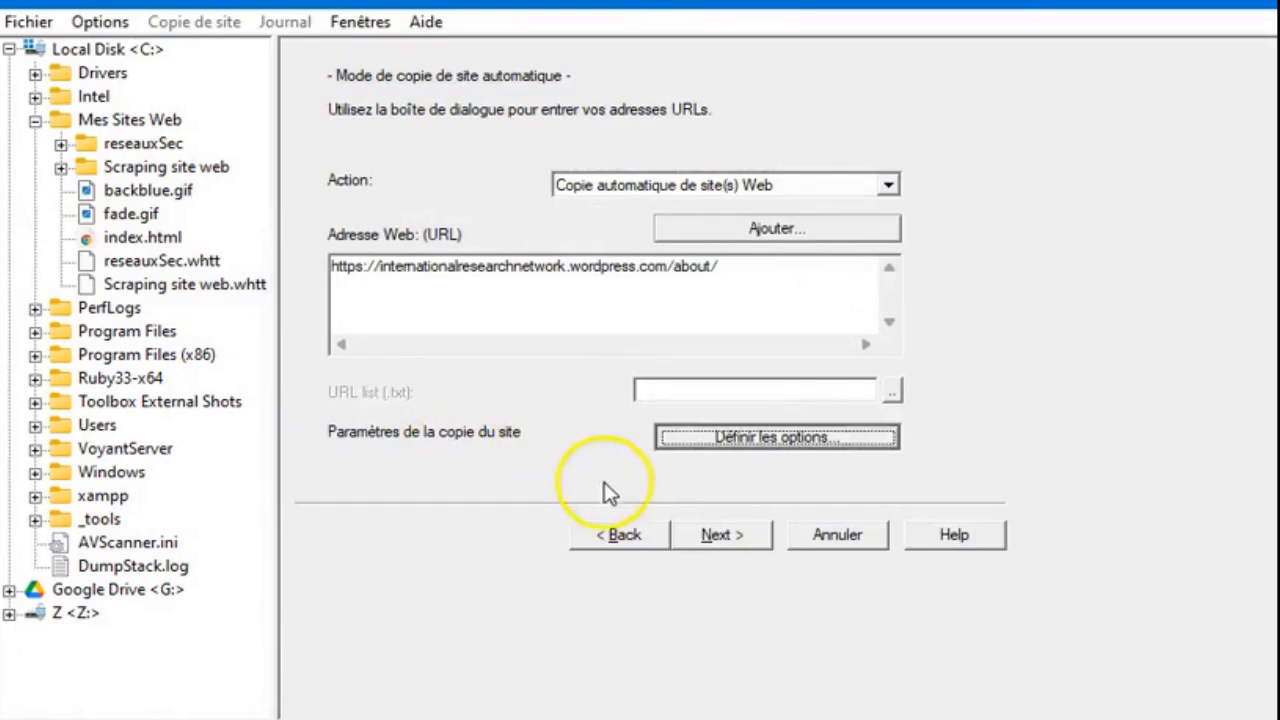
# - Advance to the connection page and start the site copy with the default options
pyautogui.click(720, 533)
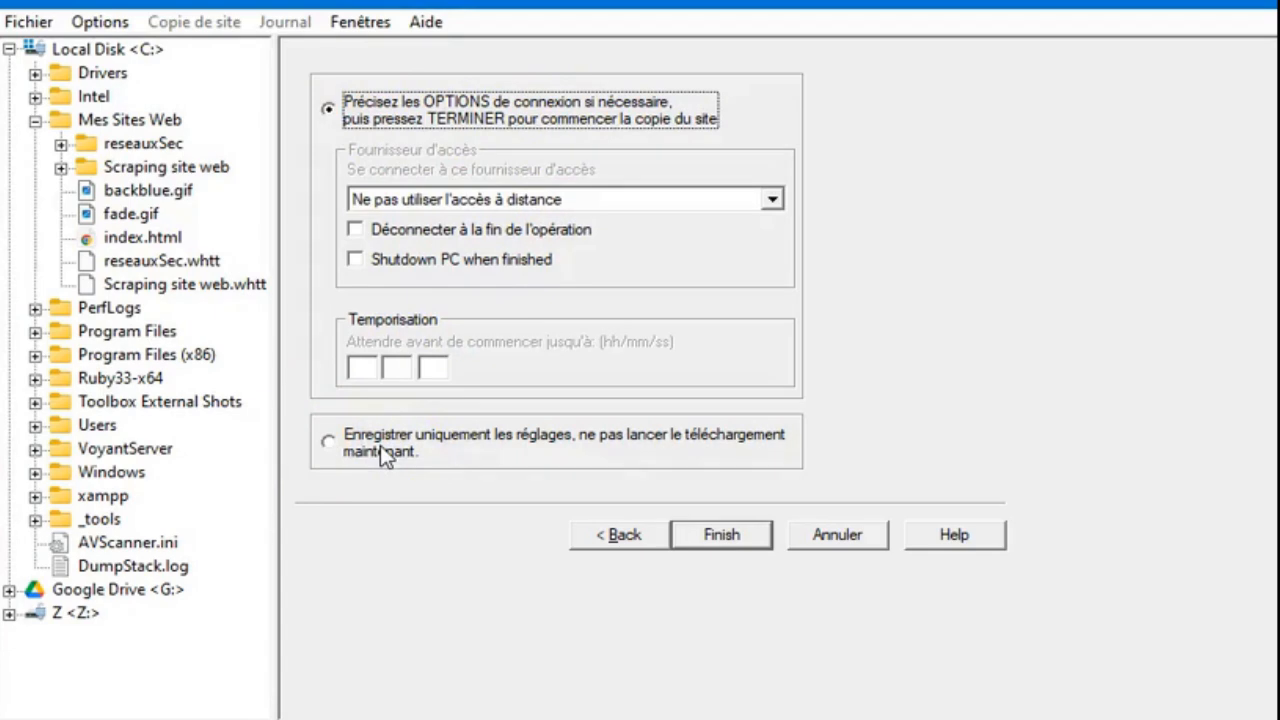
pyautogui.click(697, 538)
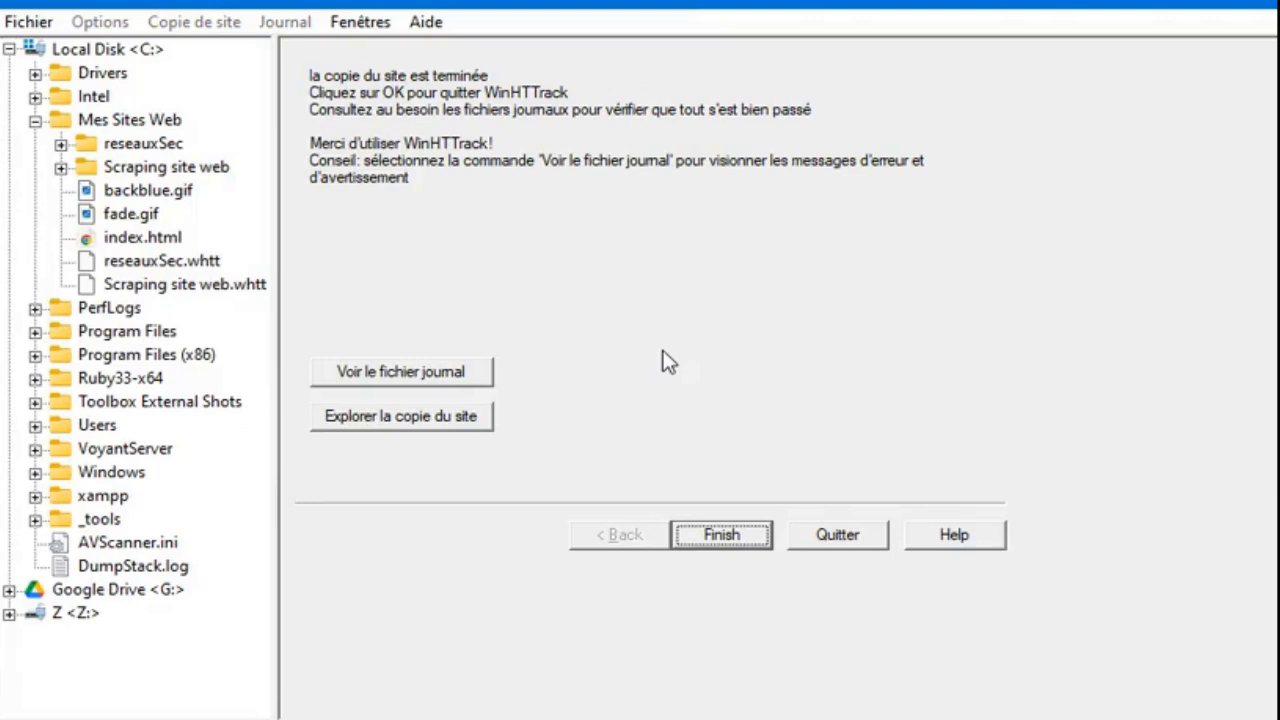
# - Open the mirrored copy in the browser and scroll through the offline About page
pyautogui.click(465, 422)
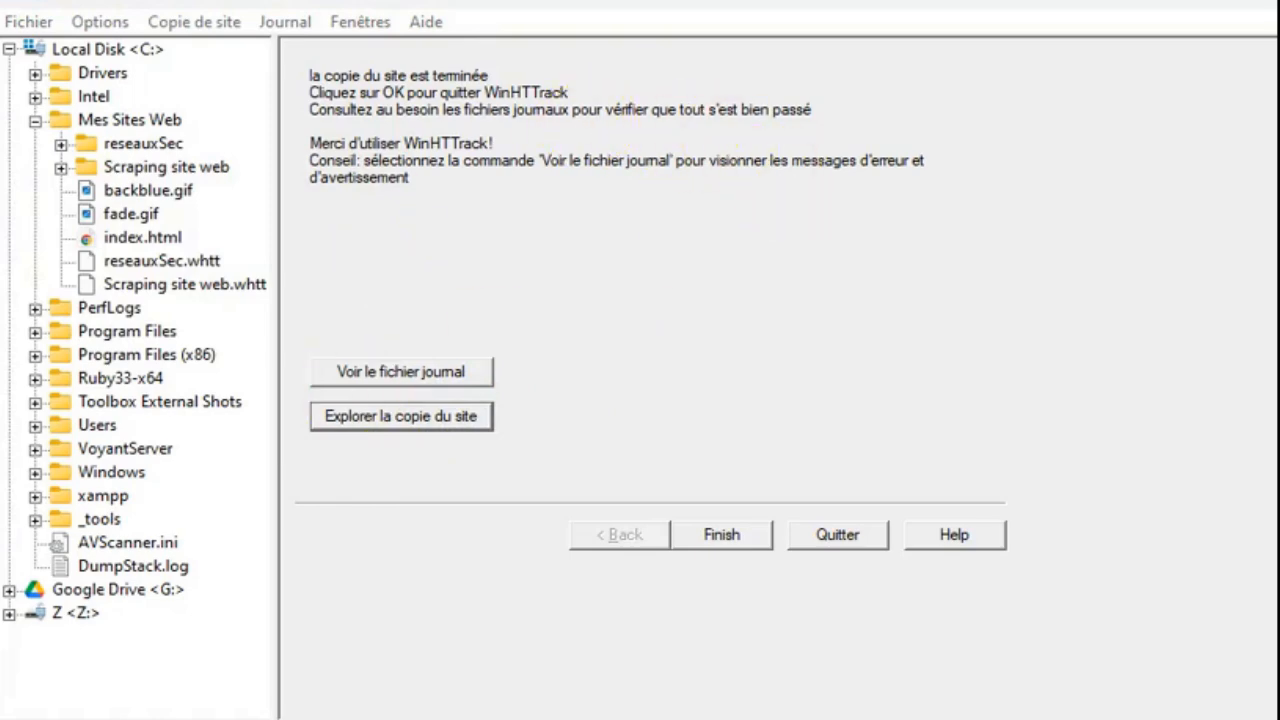
pyautogui.moveTo(0, 46); pyautogui.dragTo(1211, 149)
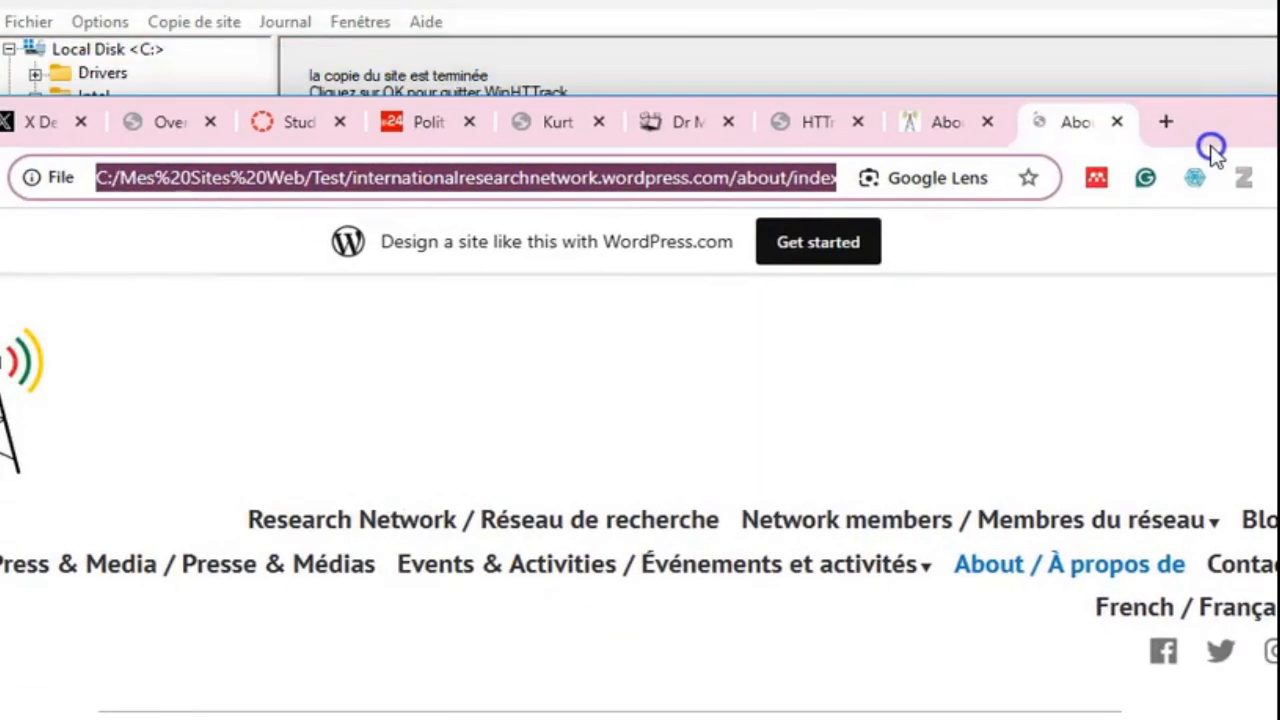
pyautogui.click(866, 385)
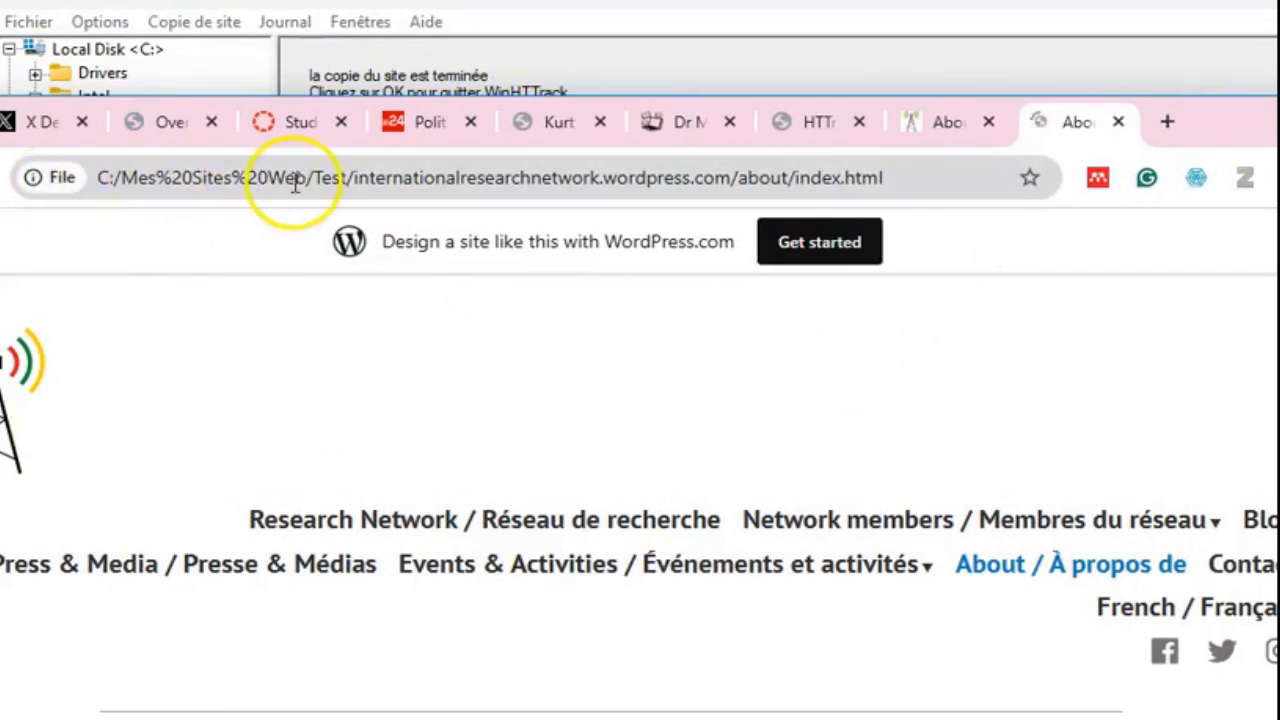
pyautogui.scroll(-6, 434, 420)
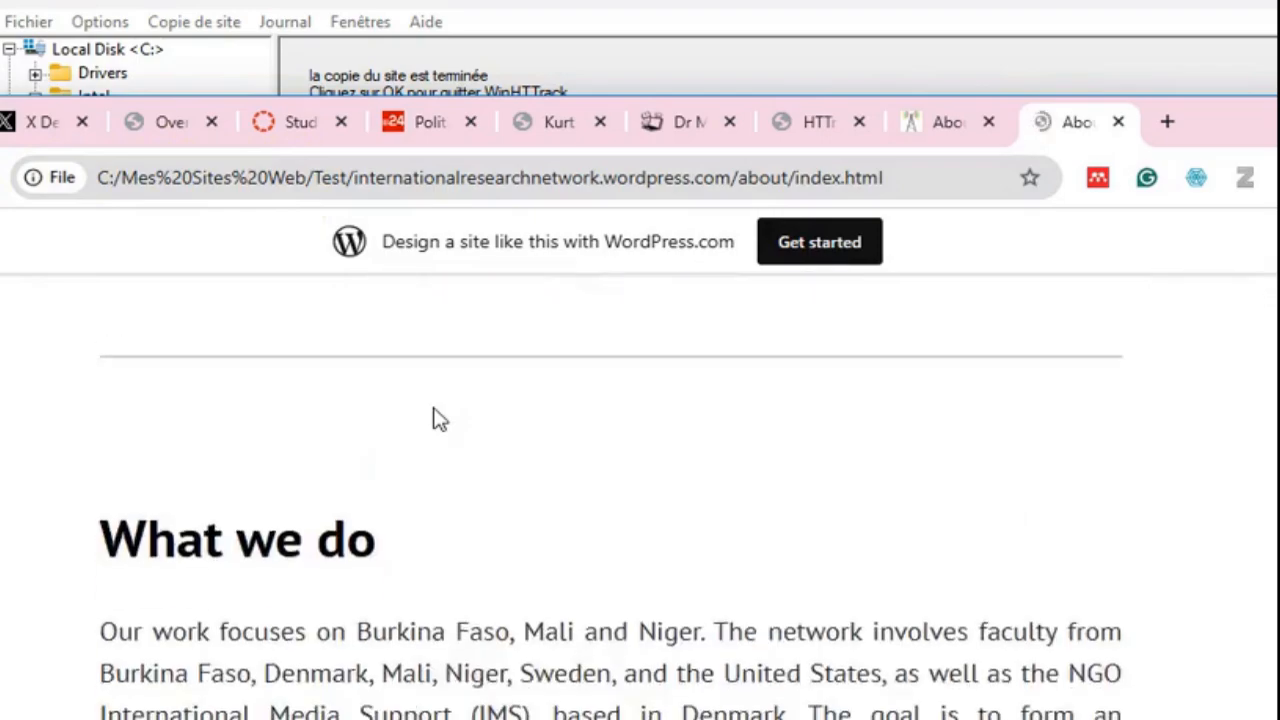
pyautogui.scroll(-10, 440, 420)
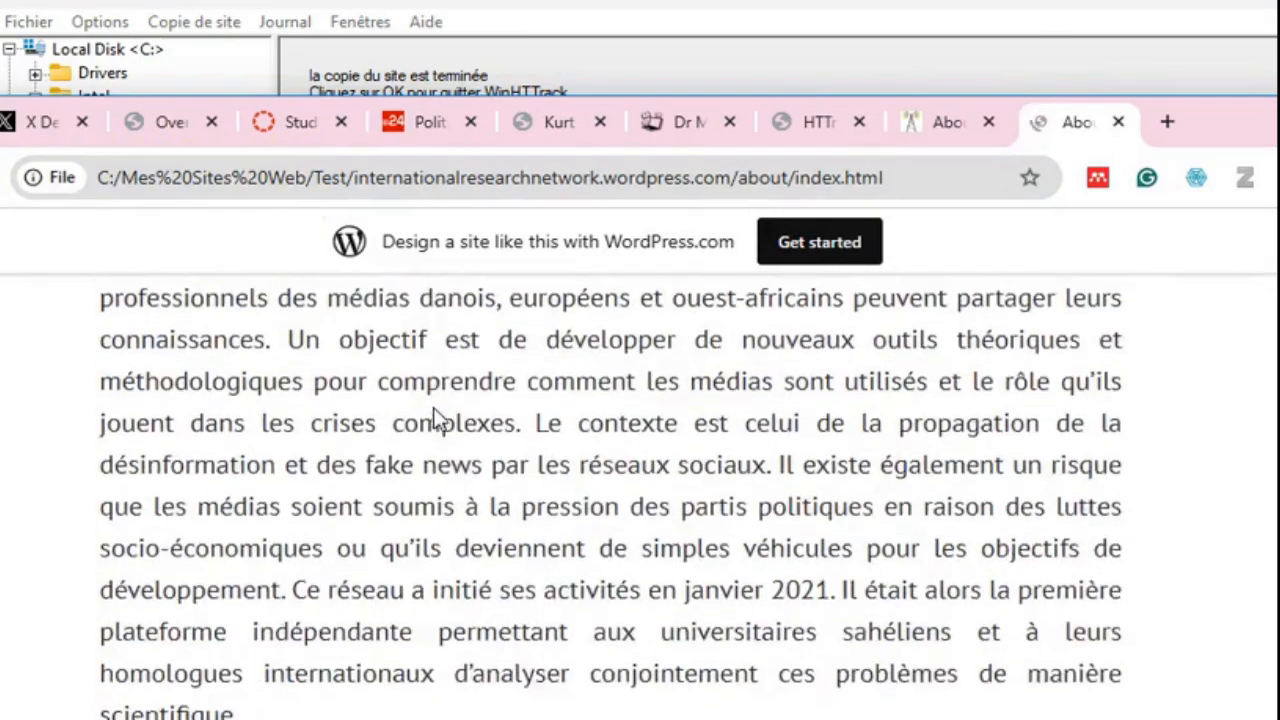
pyautogui.scroll(-4, 434, 420)
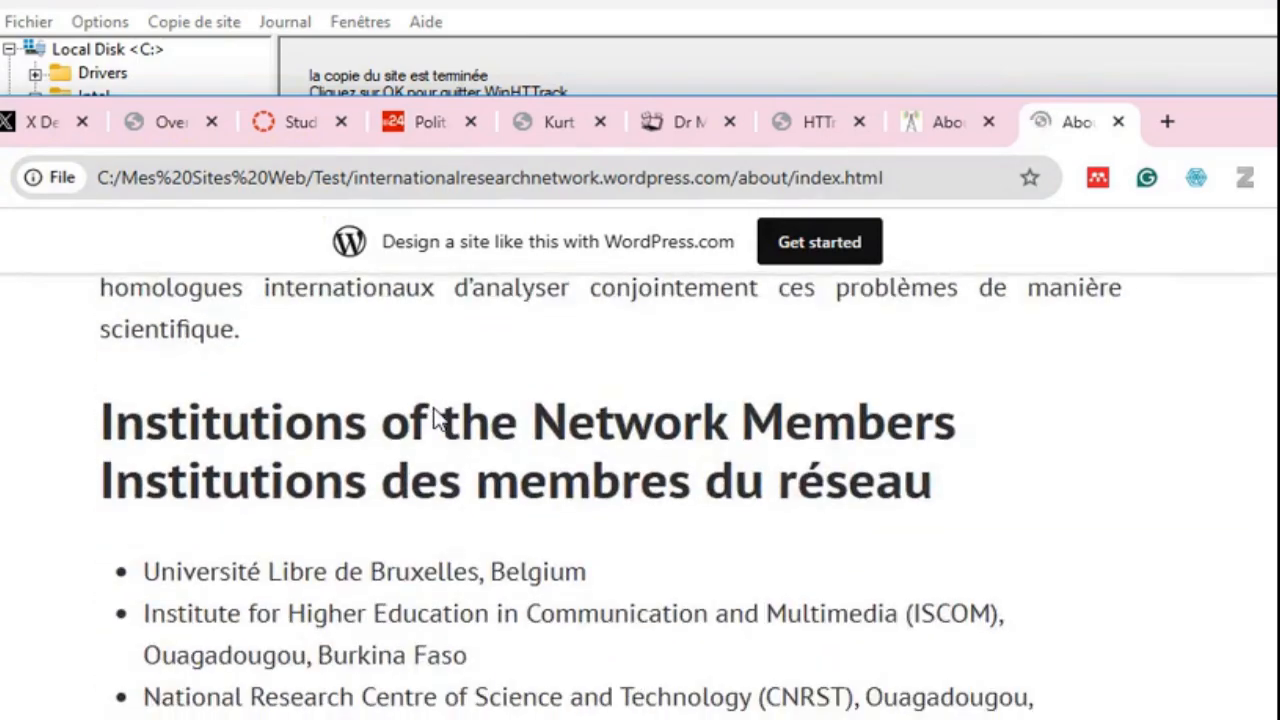
pyautogui.scroll(-2, 434, 420)
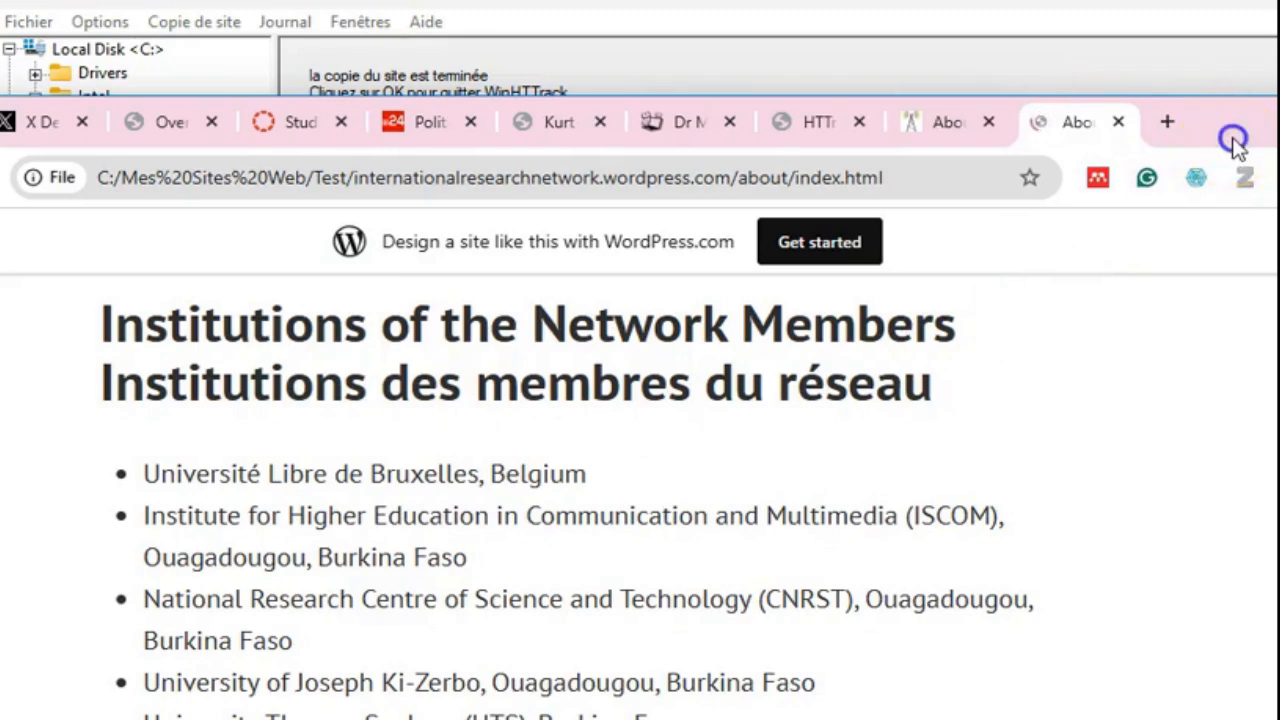
# - Put the browser aside, finish the project wizard and quit WinHTTrack
pyautogui.moveTo(1231, 140); pyautogui.dragTo(0, 114)
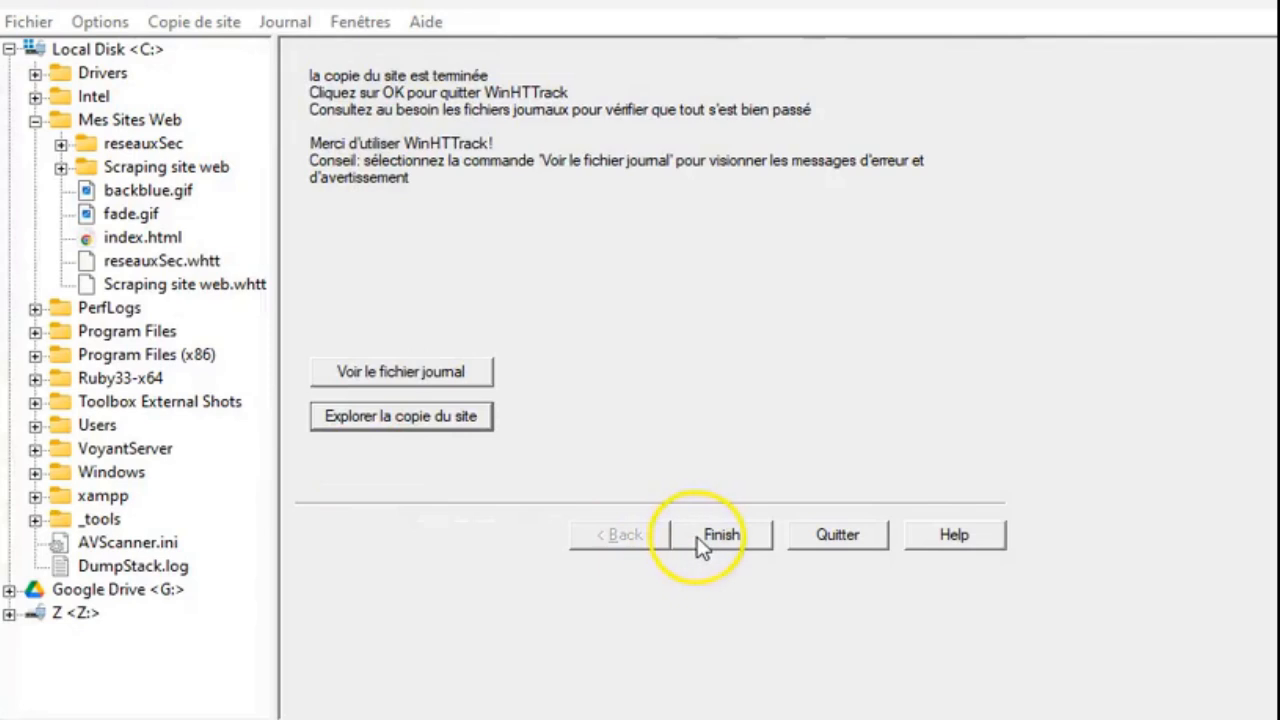
pyautogui.click(703, 545)
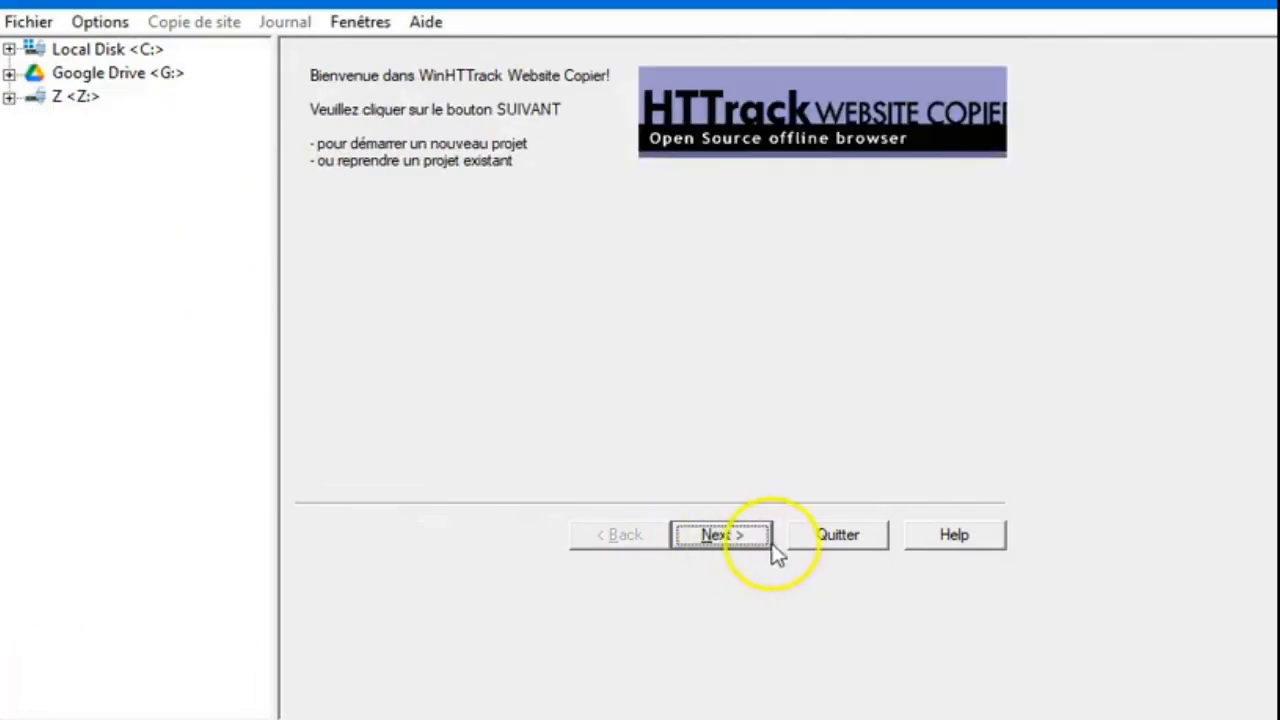
pyautogui.click(828, 548)
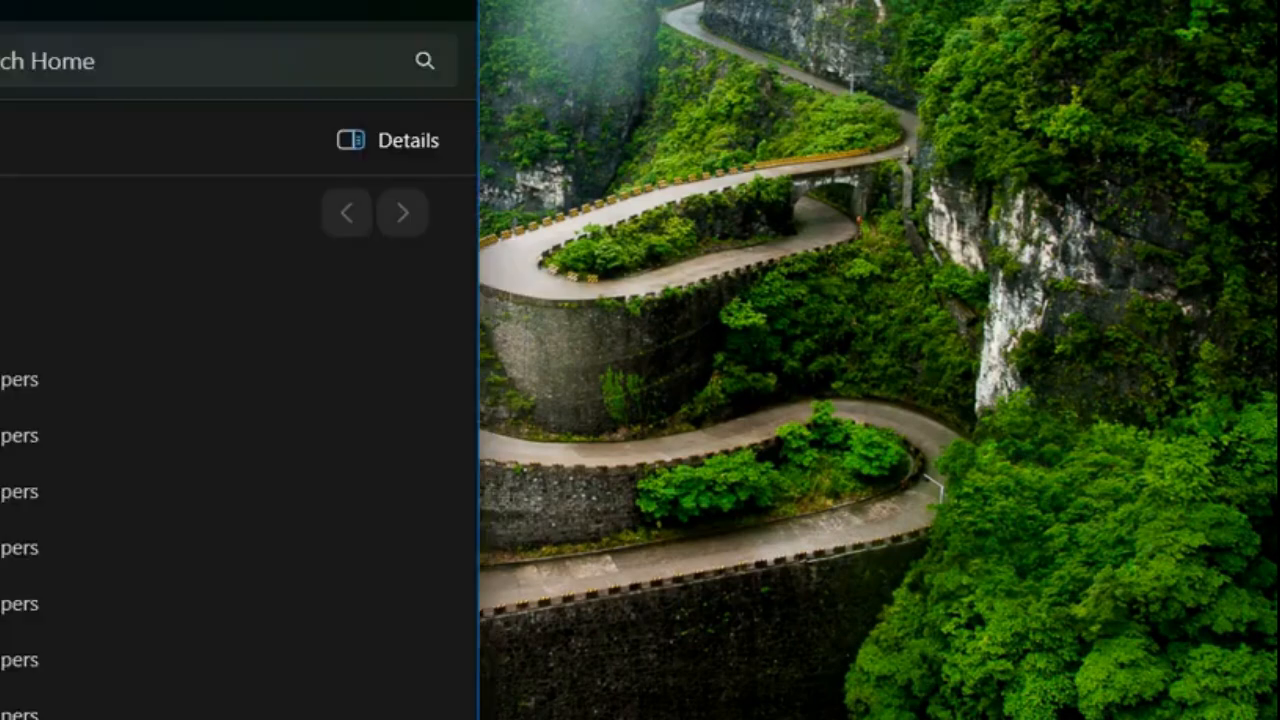
# - Switch to File Explorer and open the Test folder under C:\Mes Sites Web
pyautogui.moveTo(0, 69); pyautogui.dragTo(1067, 113)
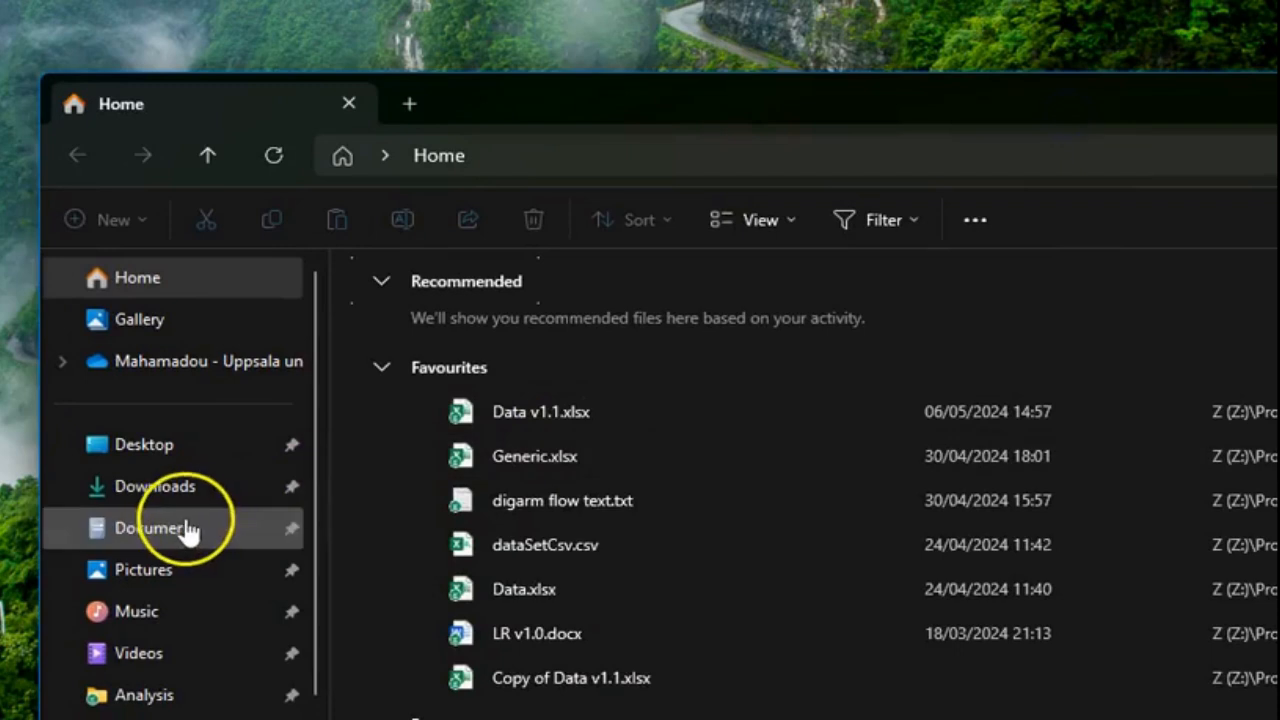
pyautogui.scroll(-2, 186, 529)
pyautogui.scroll(-5, 166, 566)
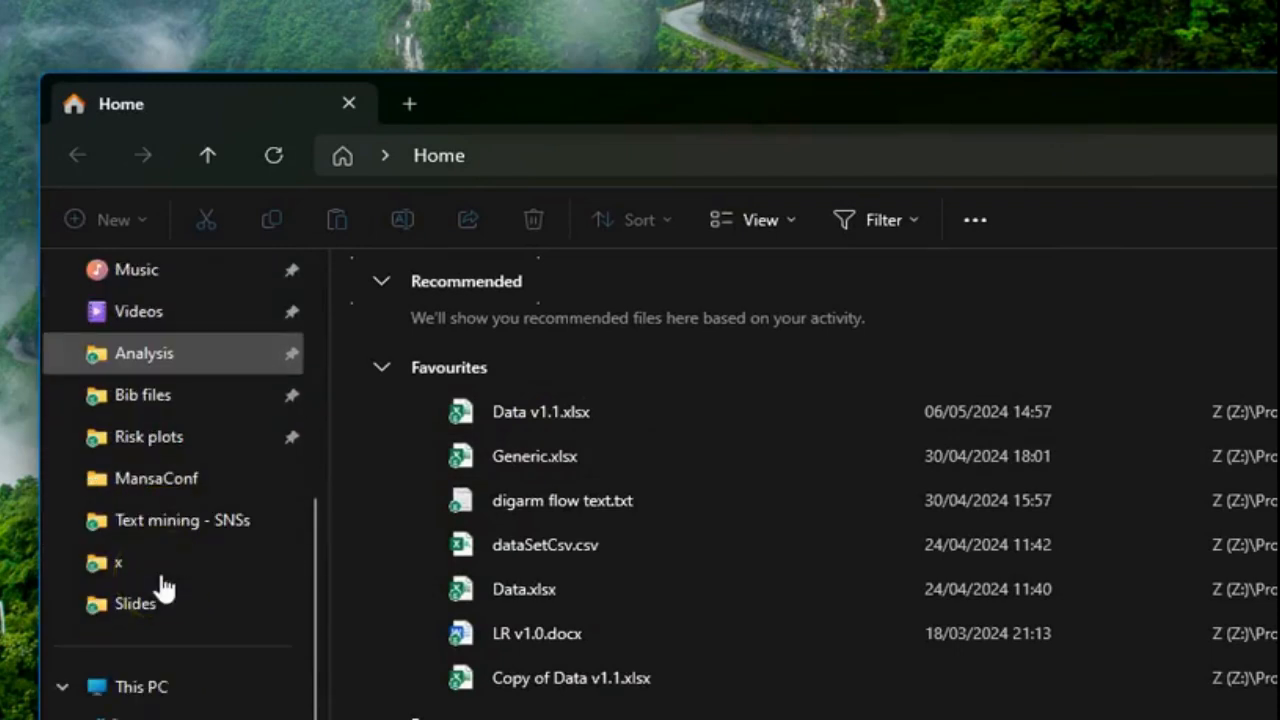
pyautogui.click(126, 690)
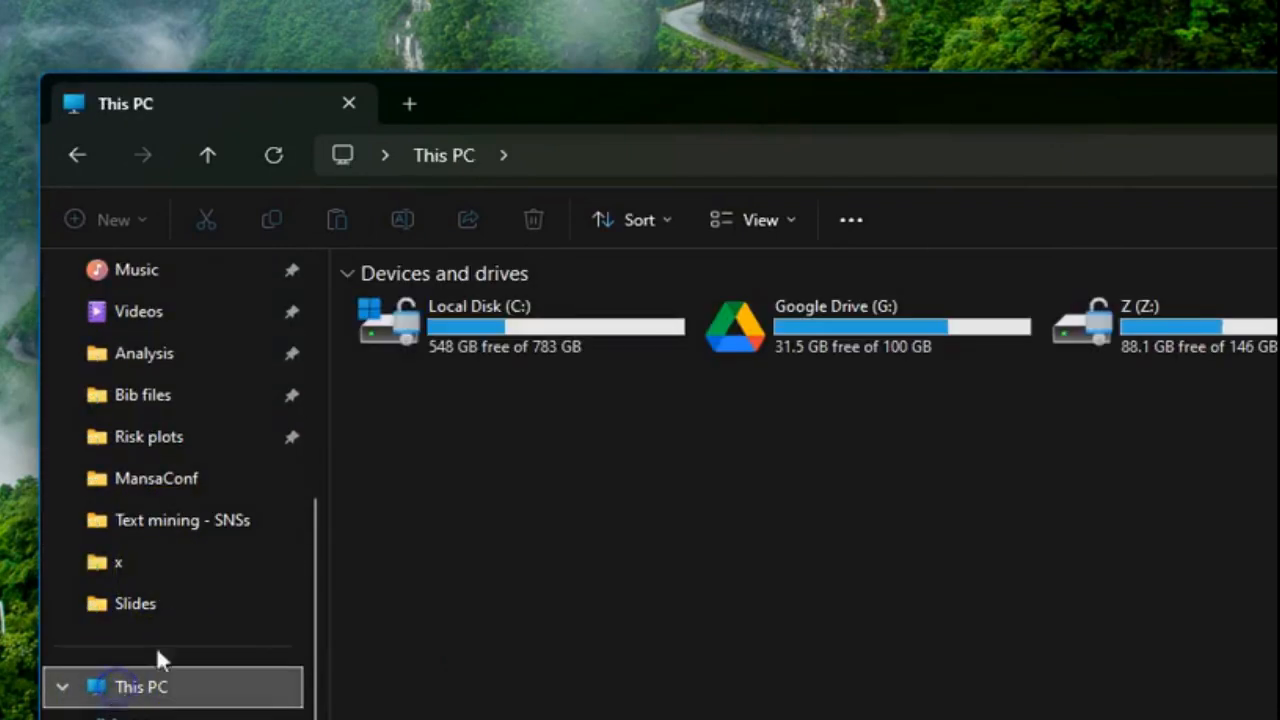
pyautogui.click(458, 400)
pyautogui.doubleClick(442, 334)
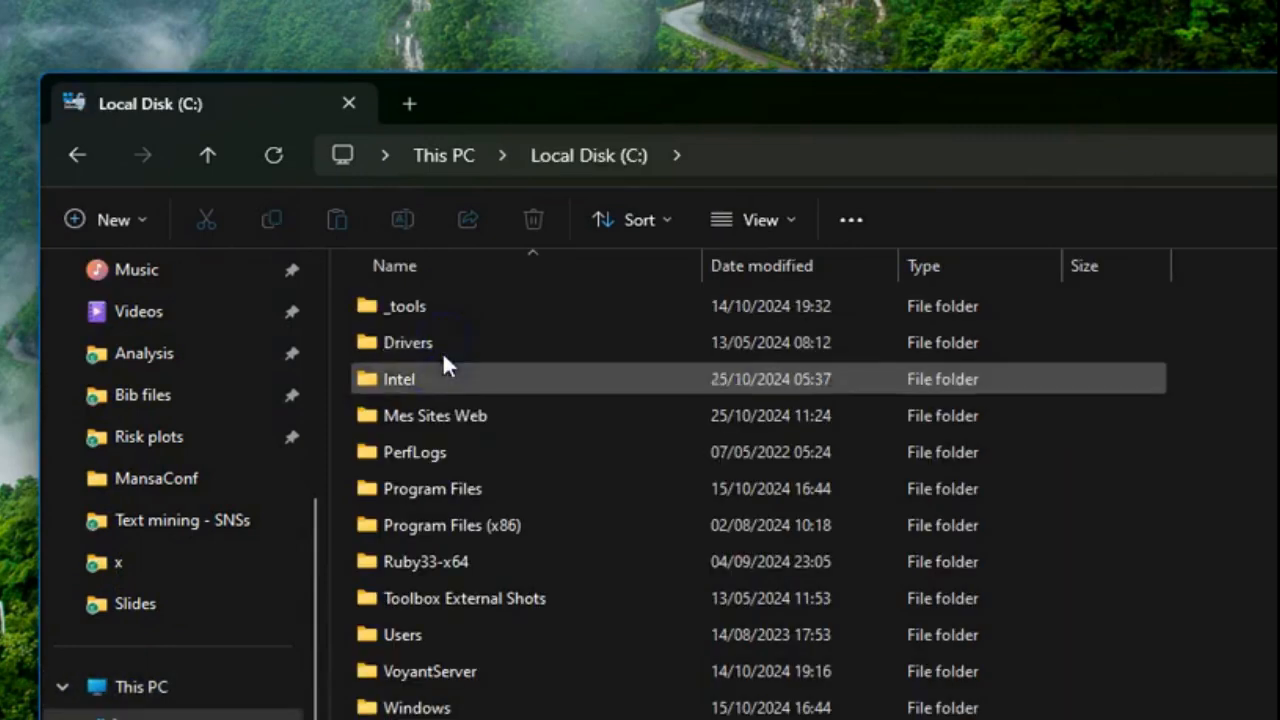
pyautogui.click(438, 420)
pyautogui.doubleClick(435, 419)
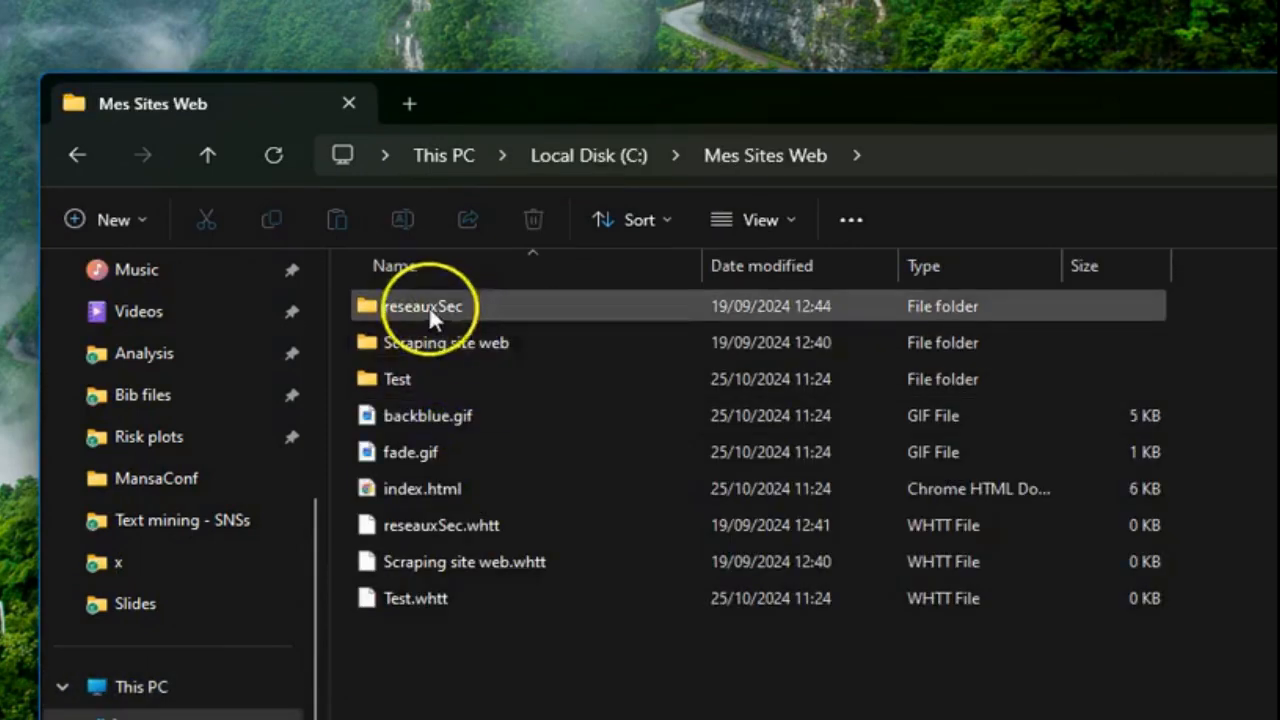
pyautogui.doubleClick(385, 377)
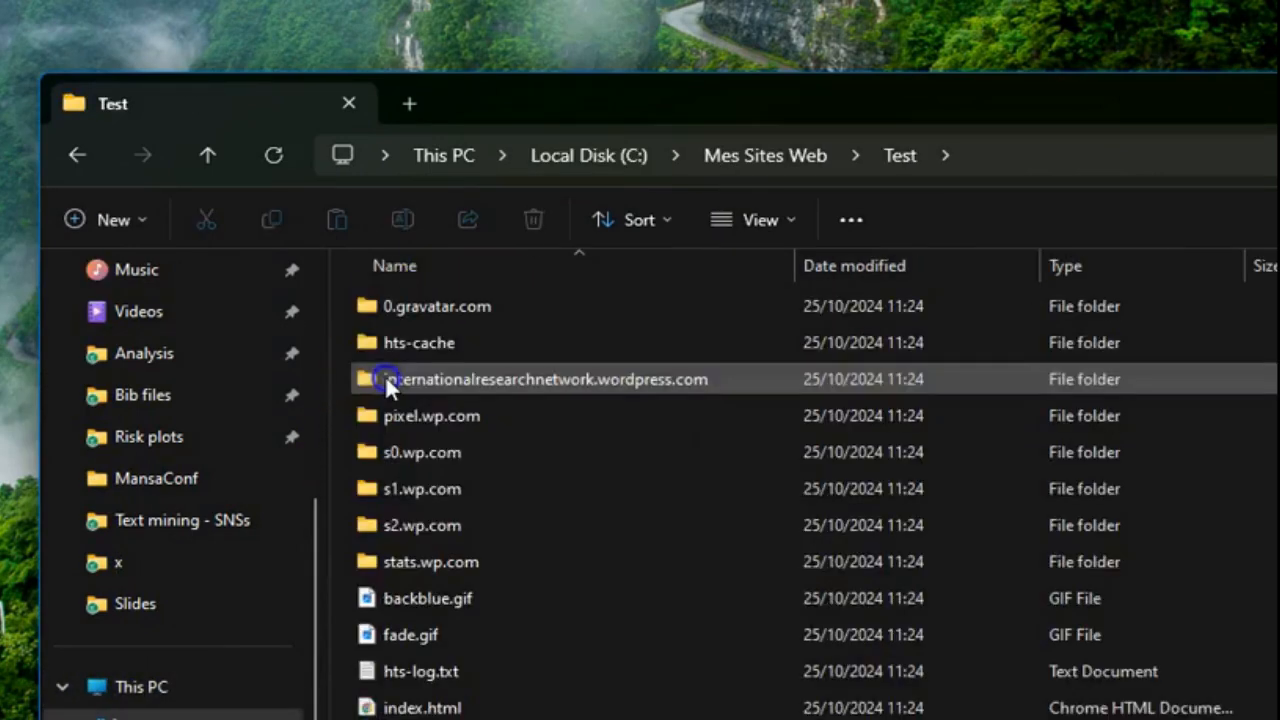
# - Examine the mirrored site's folders and files in Test, then close File Explorer
pyautogui.click(416, 486)
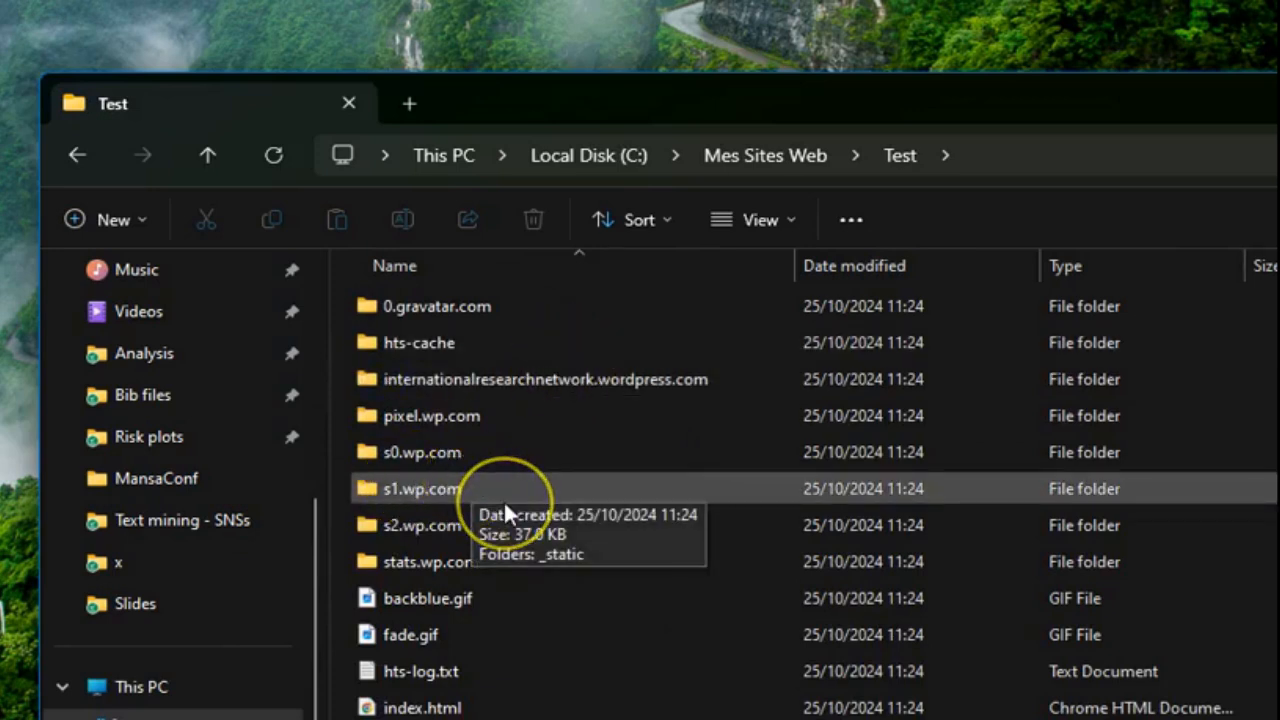
pyautogui.click(425, 706)
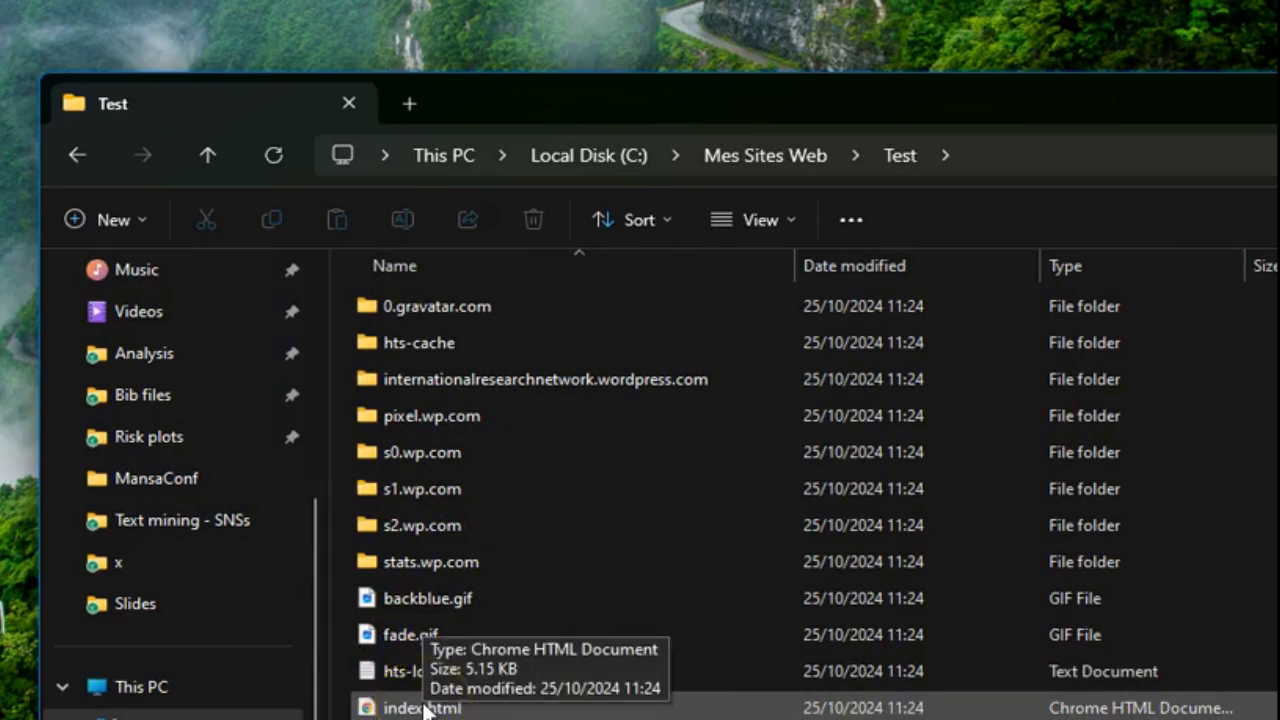
pyautogui.click(594, 575)
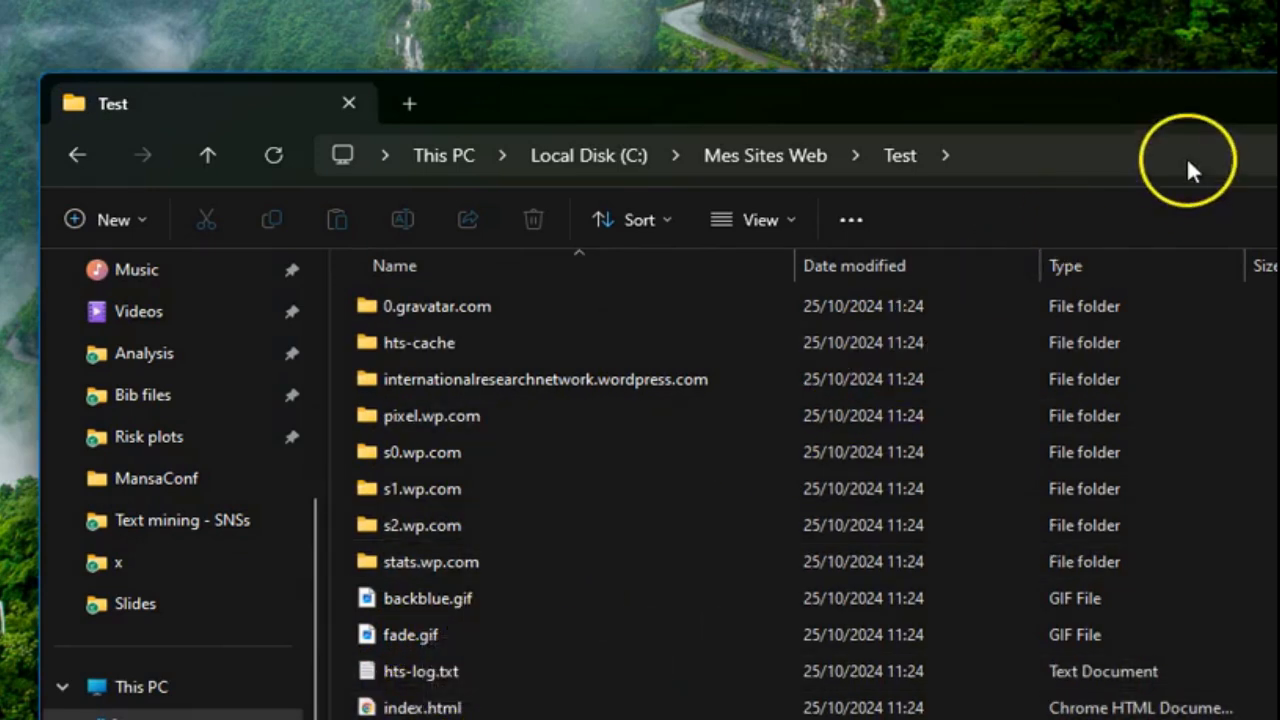
pyautogui.moveTo(1177, 103); pyautogui.dragTo(522, 82)
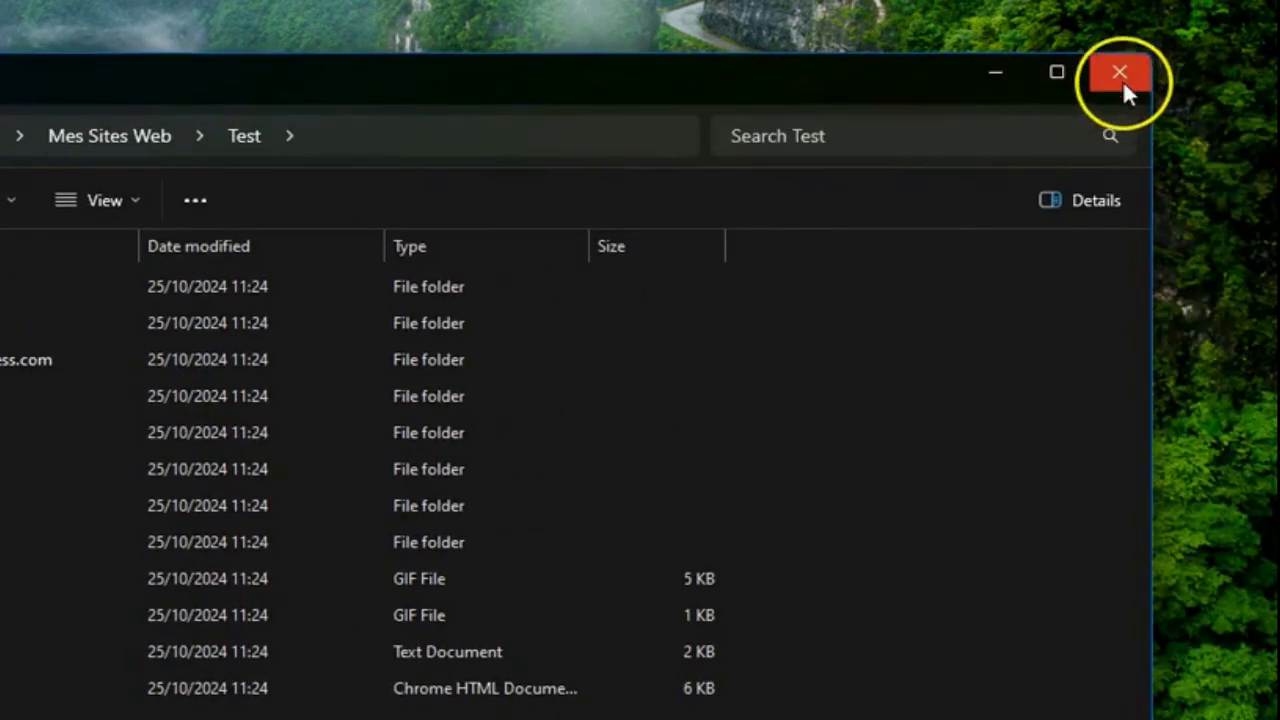
pyautogui.click(1120, 73)
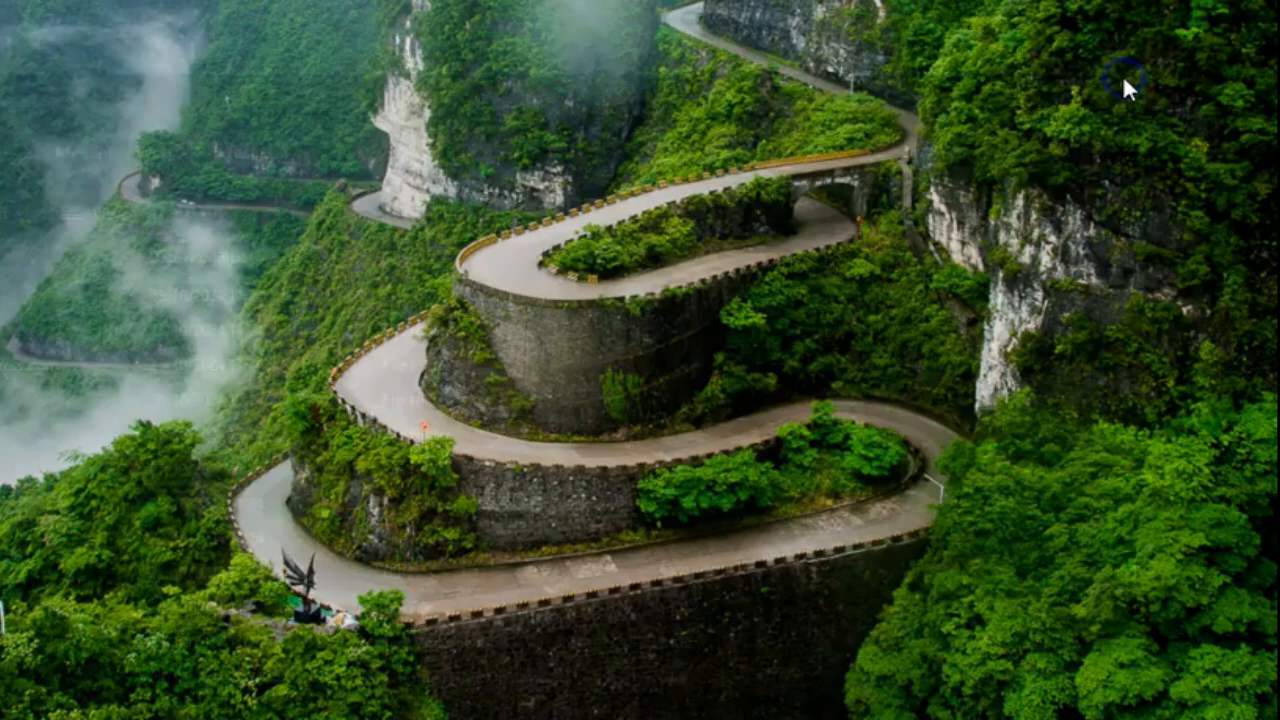